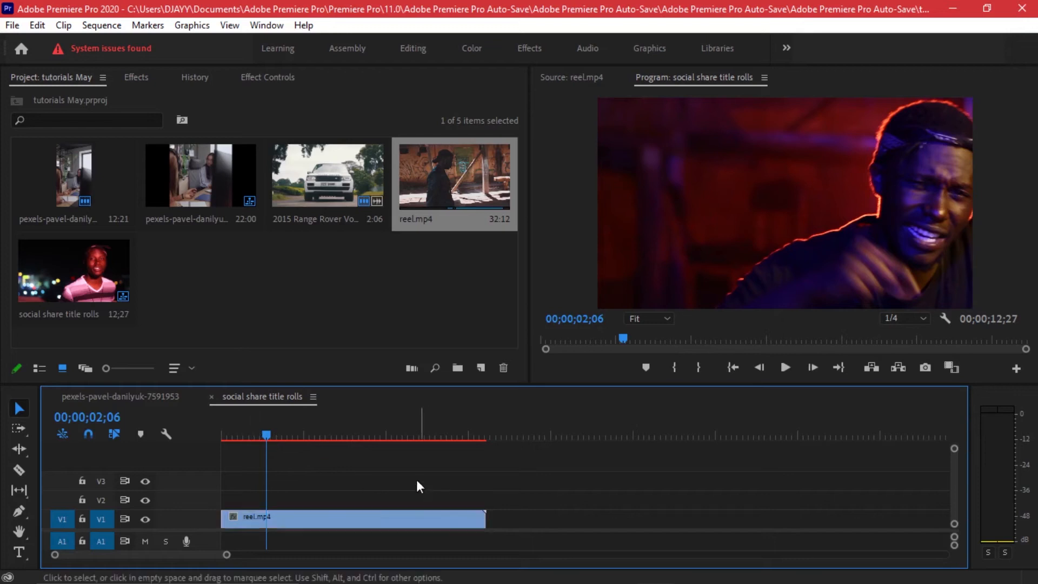
Scrub through reel.mp4 and bring the playhead back to 00;00;00;23.
drag(257, 435, 415, 434)
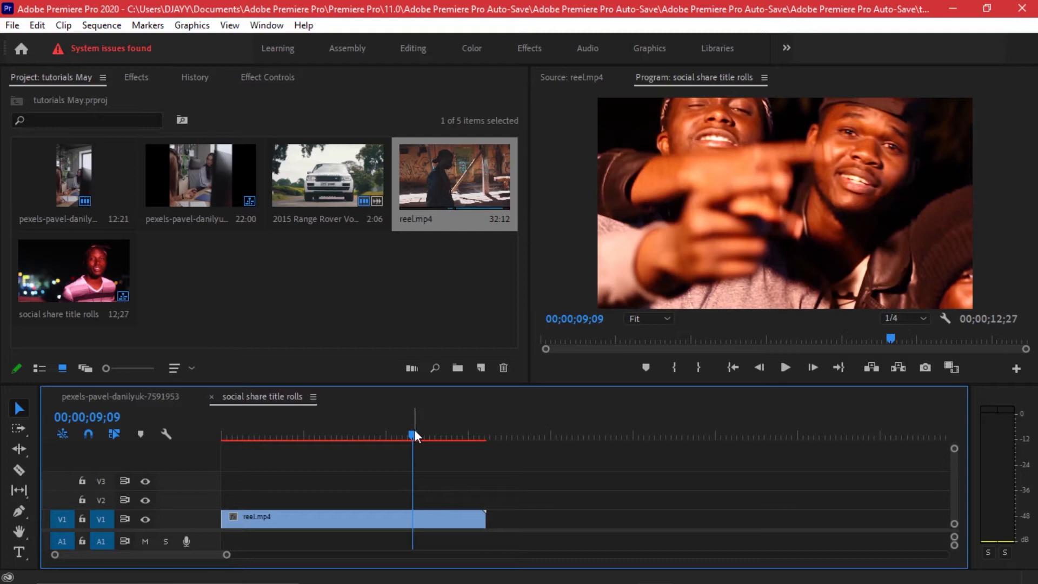
click(270, 436)
drag(269, 434, 237, 432)
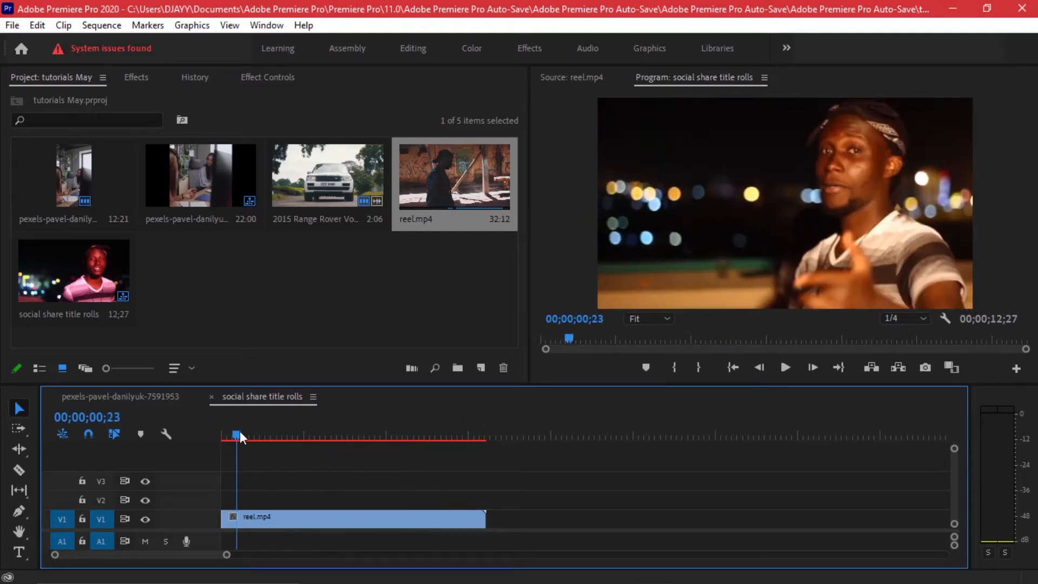
Create a Transparent Video item and place it on V2, extended to reel.mp4's end.
click(478, 369)
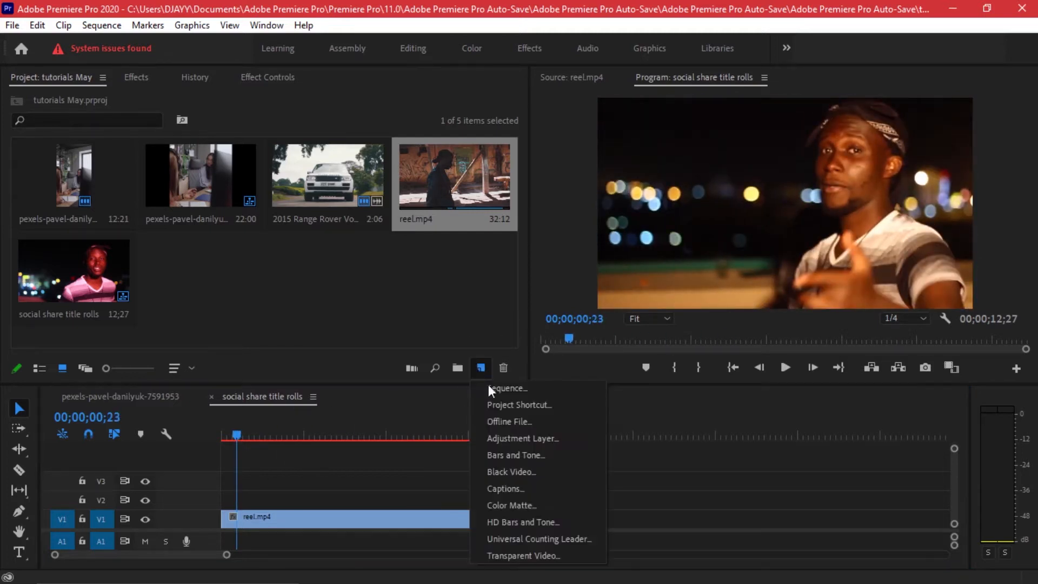
click(551, 555)
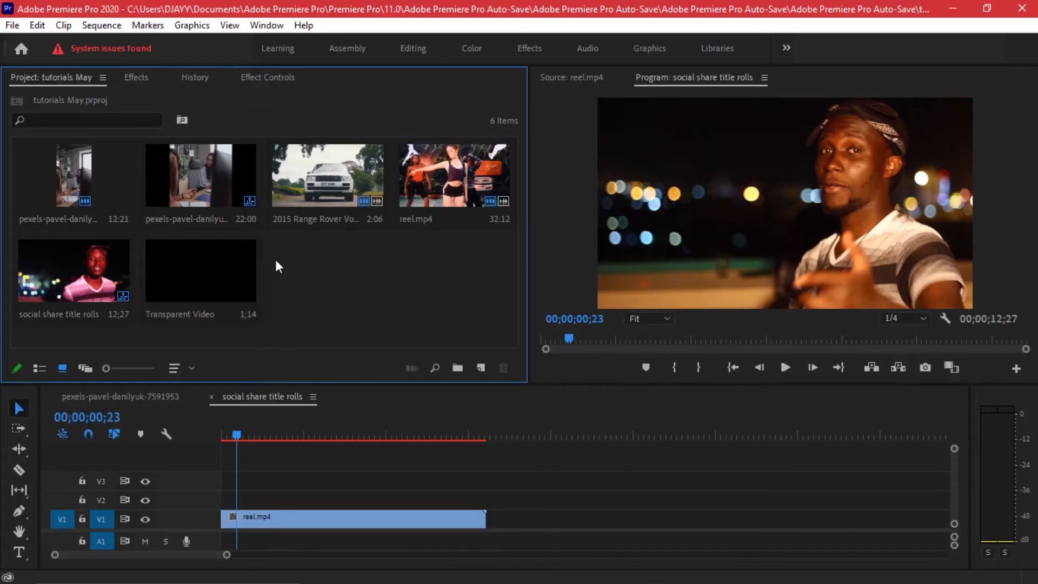
click(181, 277)
drag(217, 256, 489, 494)
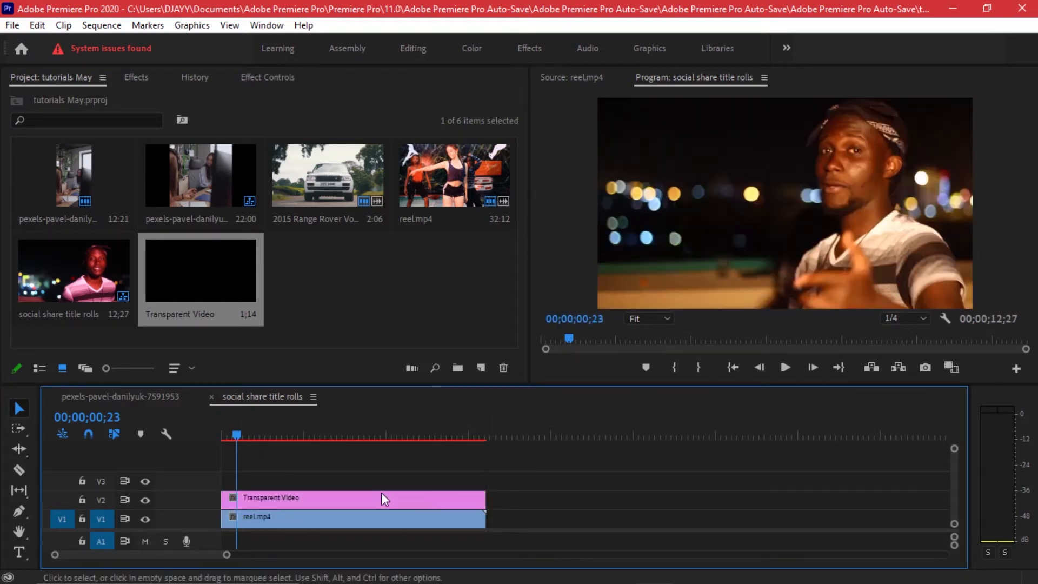
click(285, 250)
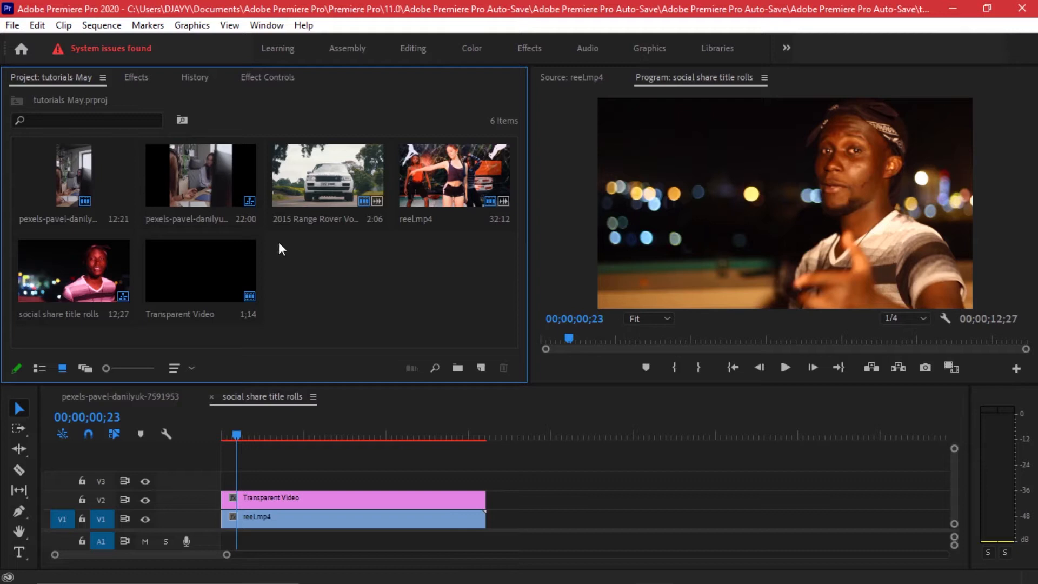
Browse the new-item choices and dismiss them without creating anything.
click(12, 26)
mouse_move(199, 35)
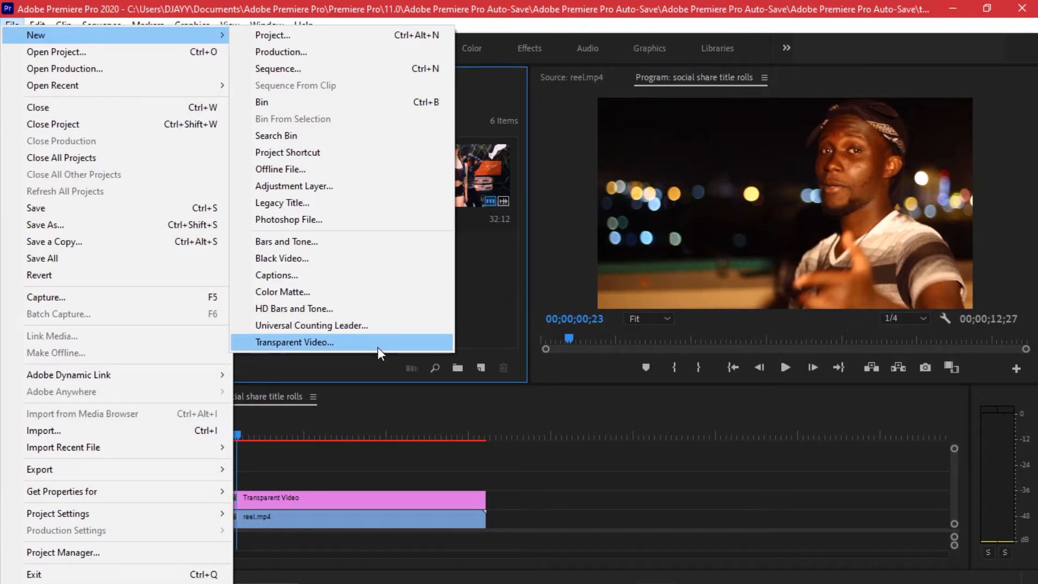
click(563, 539)
Replace the Transparent Video clip with a linked After Effects comp and preview it at Quarter resolution.
right_click(266, 502)
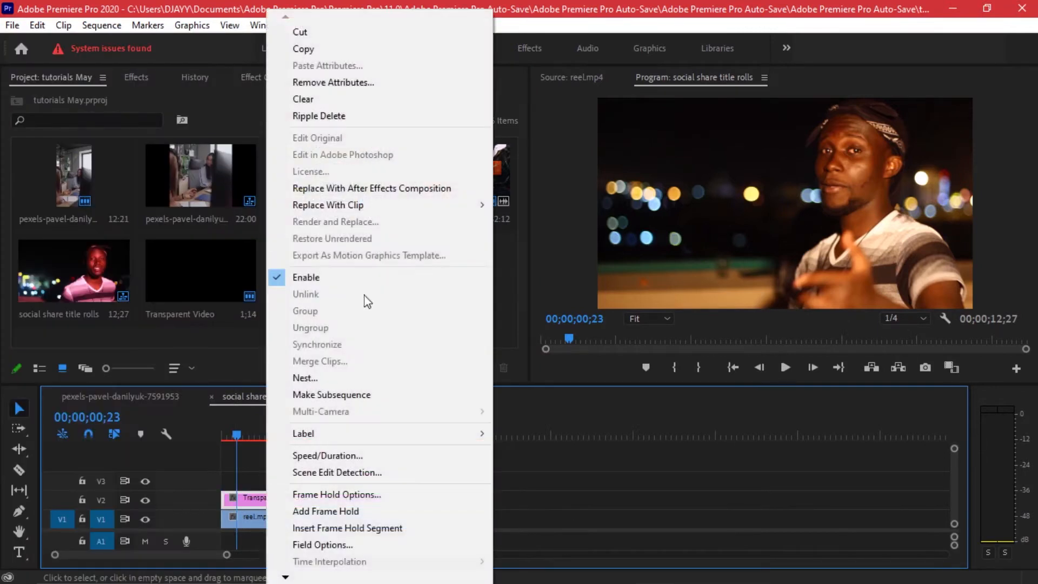
click(375, 193)
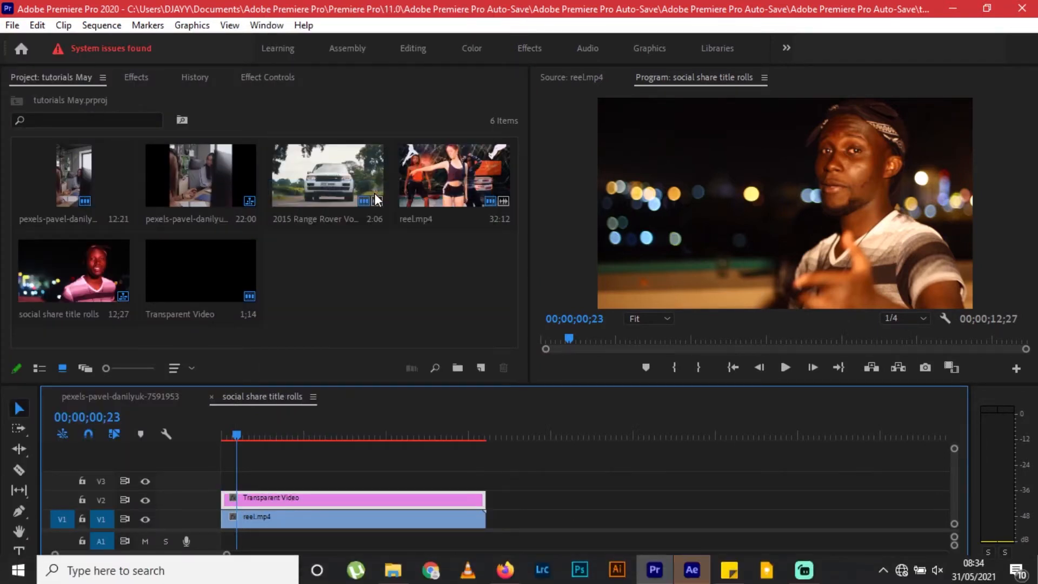
click(700, 576)
drag(633, 436, 605, 443)
click(537, 384)
click(543, 465)
mouse_move(517, 402)
mouse_down()
mouse_move(514, 387)
mouse_move(521, 414)
mouse_up()
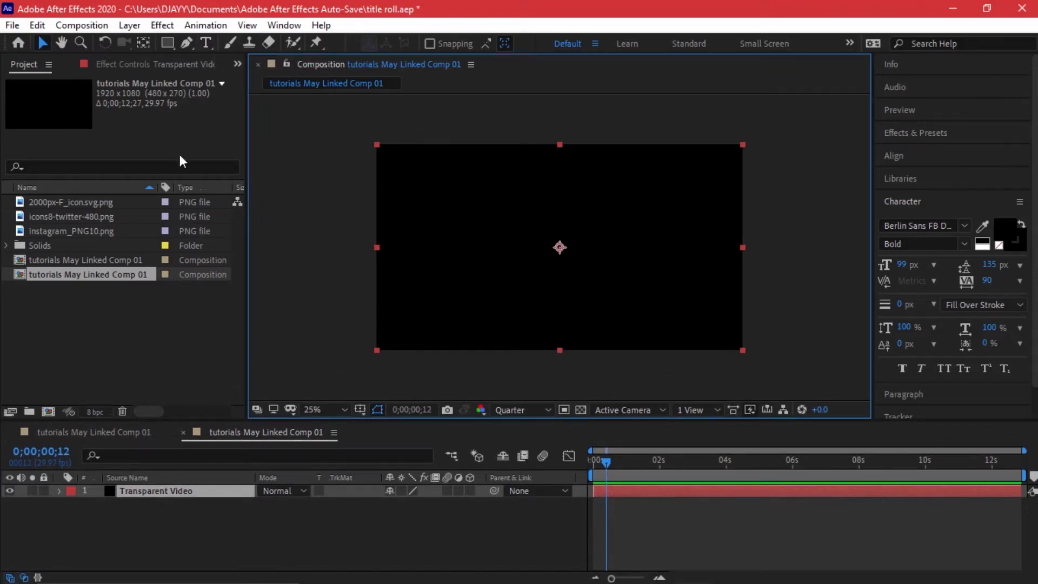
Undo the stray rectangle mask on Transparent Video and deselect all layers.
click(167, 42)
drag(362, 318, 743, 335)
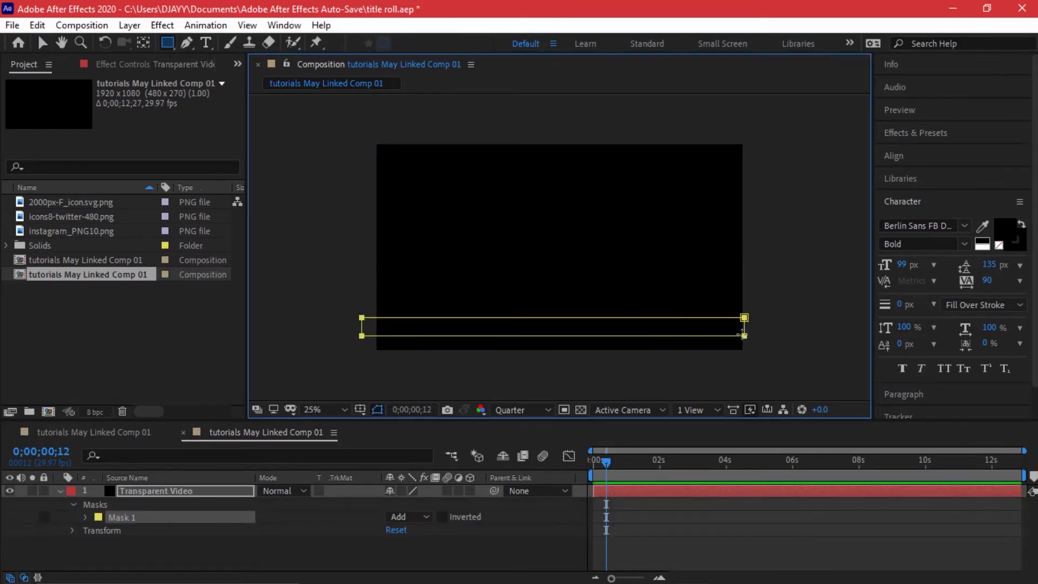
key(ctrl+z)
click(173, 490)
key(u)
click(193, 532)
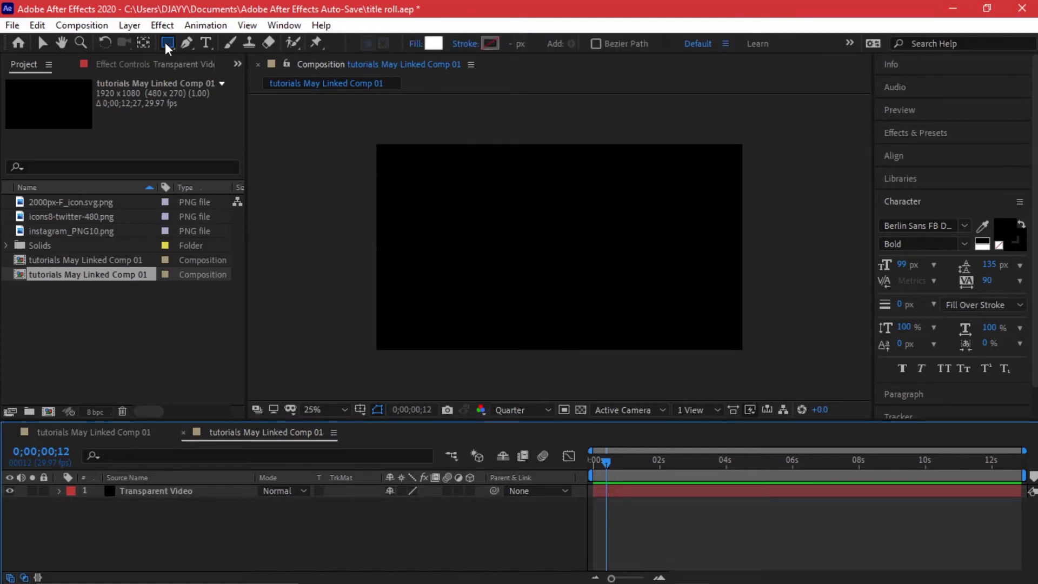
Set the rectangle fill to white (FFFFFF) and draw a bar across the lower frame.
click(433, 43)
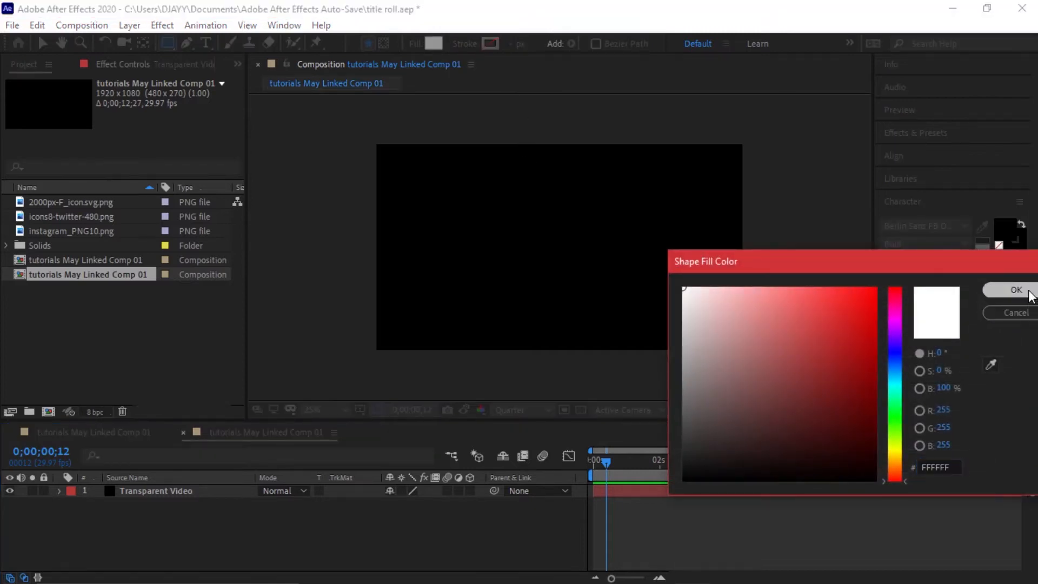
click(1016, 290)
mouse_move(350, 310)
mouse_down()
mouse_move(693, 329)
mouse_move(771, 347)
mouse_move(785, 340)
mouse_up()
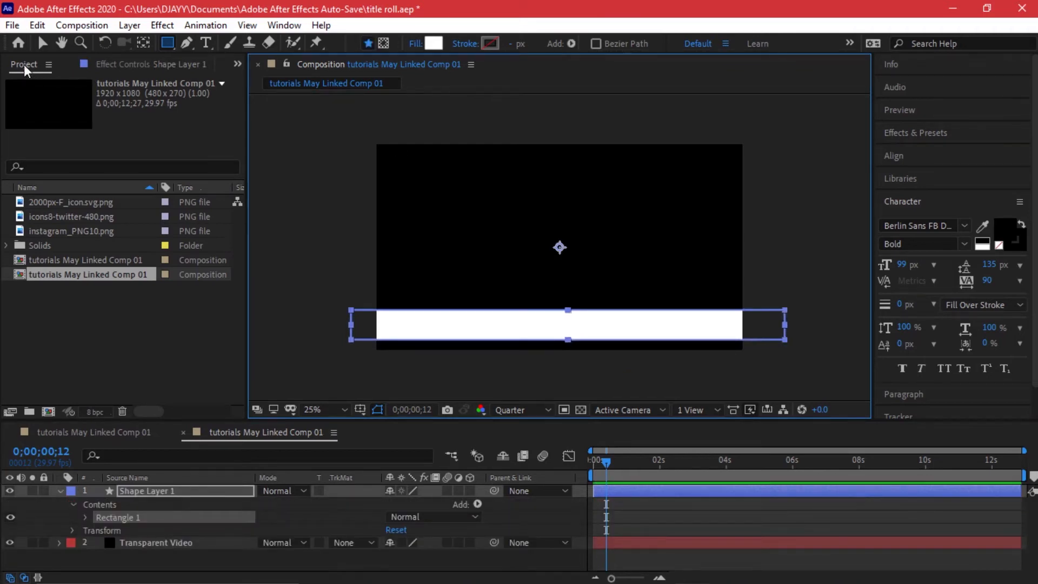
Nudge the white bar slightly lower in the frame.
click(43, 42)
click(666, 334)
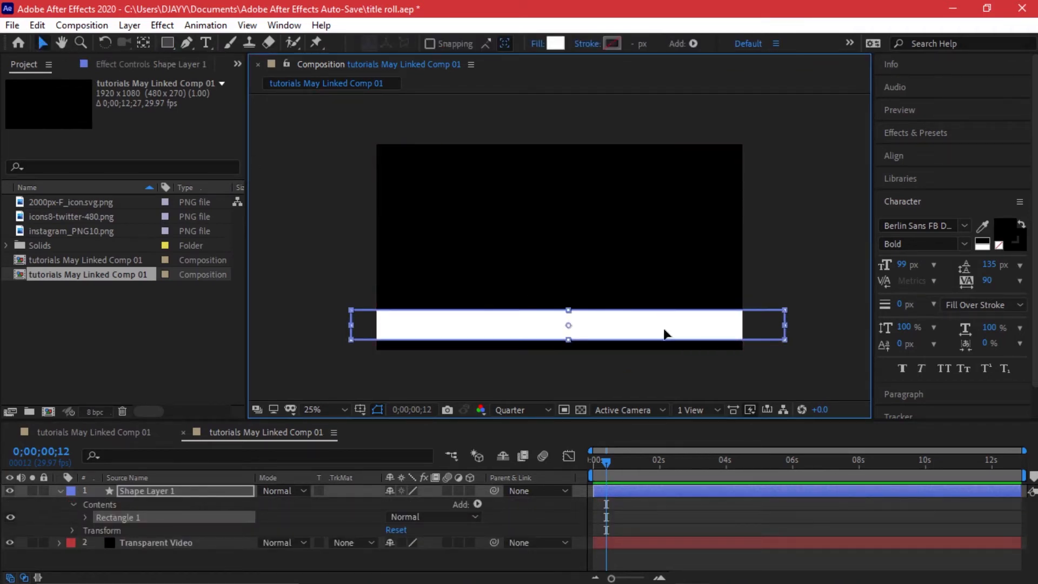
drag(626, 327, 625, 336)
click(805, 345)
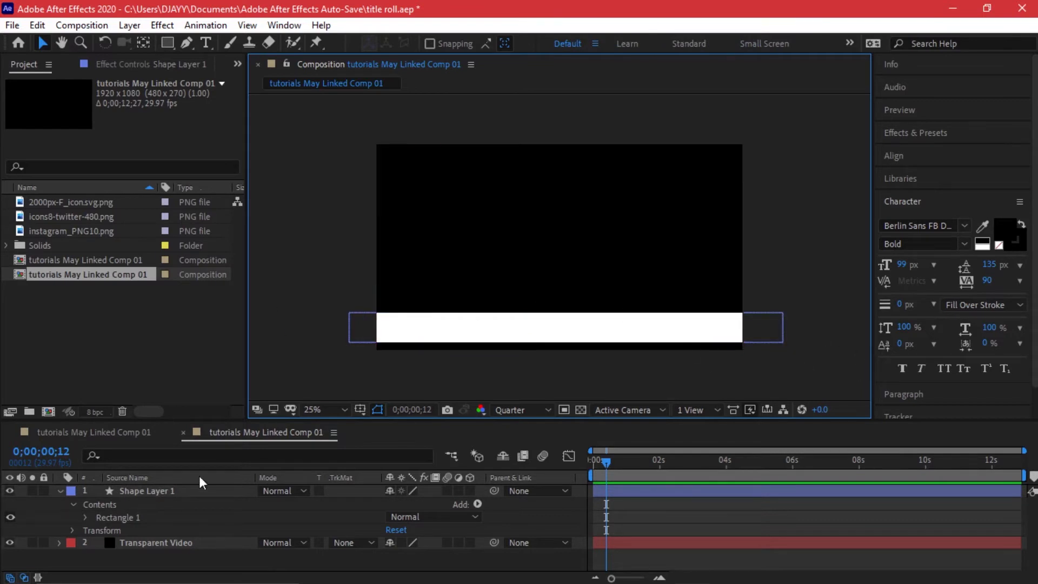
Lock Shape Layer 1 and the Transparent Video layer.
click(60, 491)
click(43, 490)
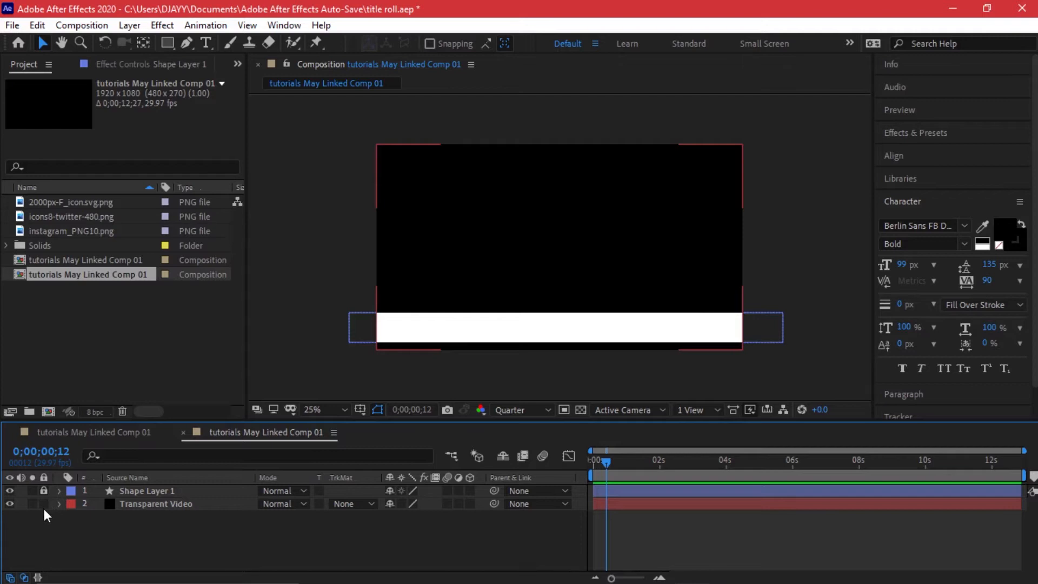
click(44, 505)
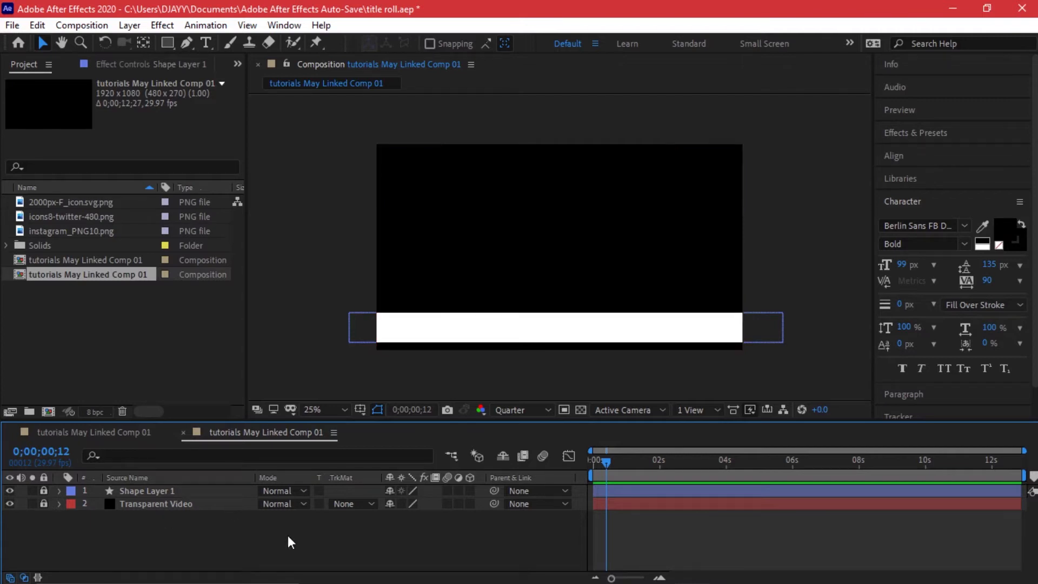
click(205, 42)
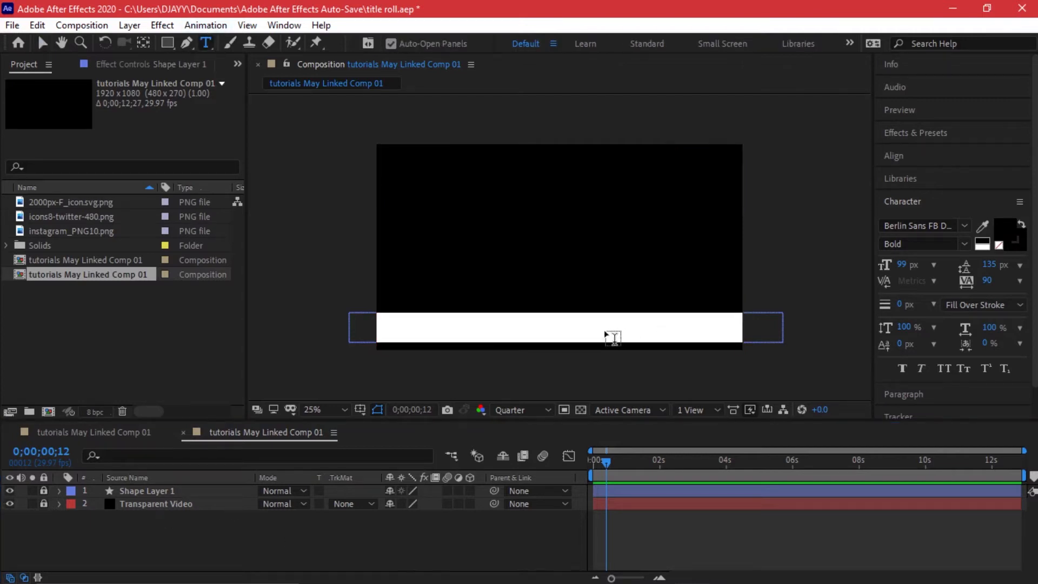
Type the @ social-media handle as a new text layer on the white bar.
click(527, 325)
text(@:)
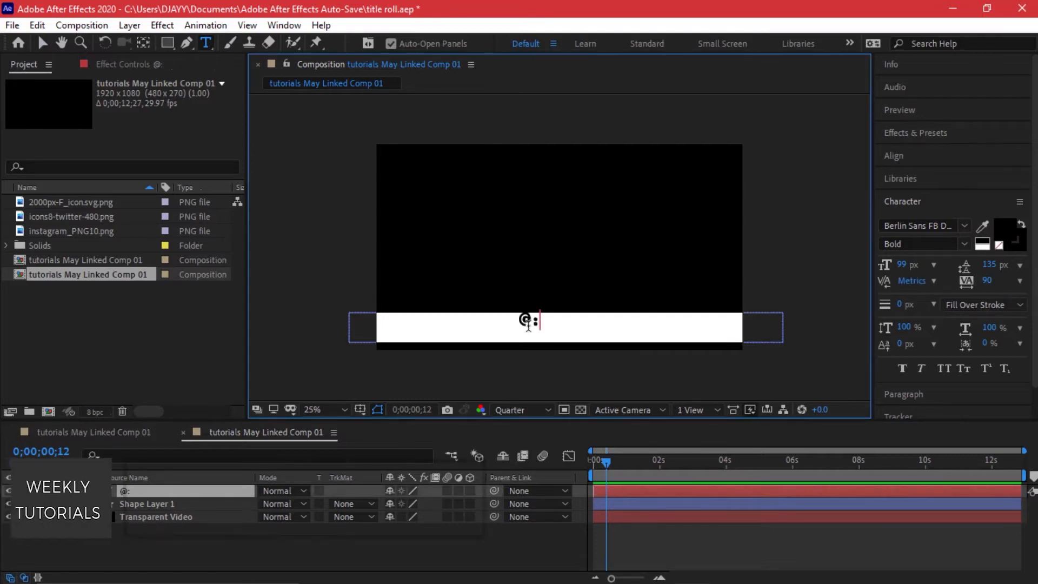
key(BackSpace)
text(fac)
key(BackSpace)
key(BackSpace)
key(BackSpace)
text(danie)
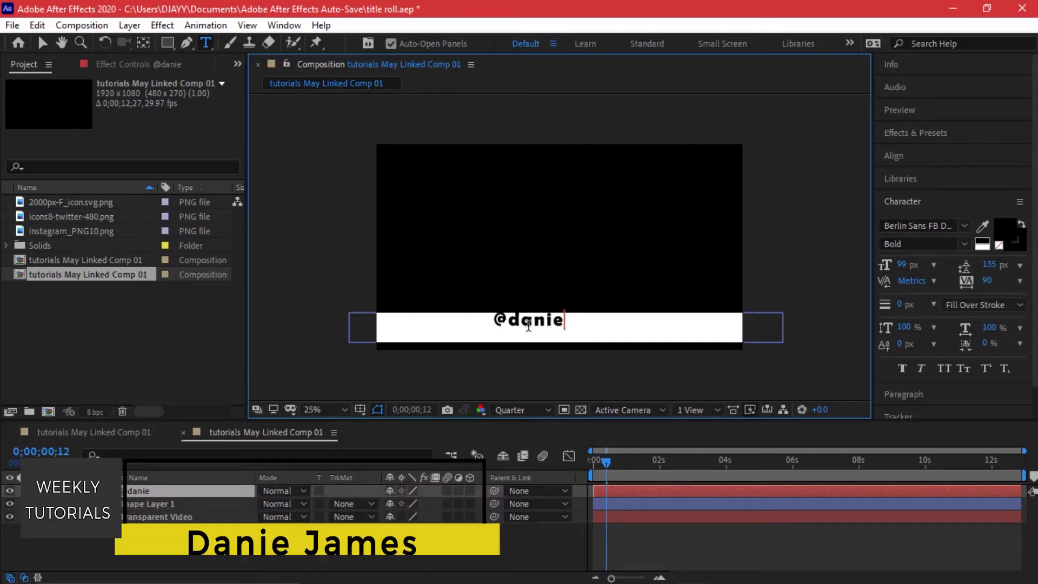
text( james)
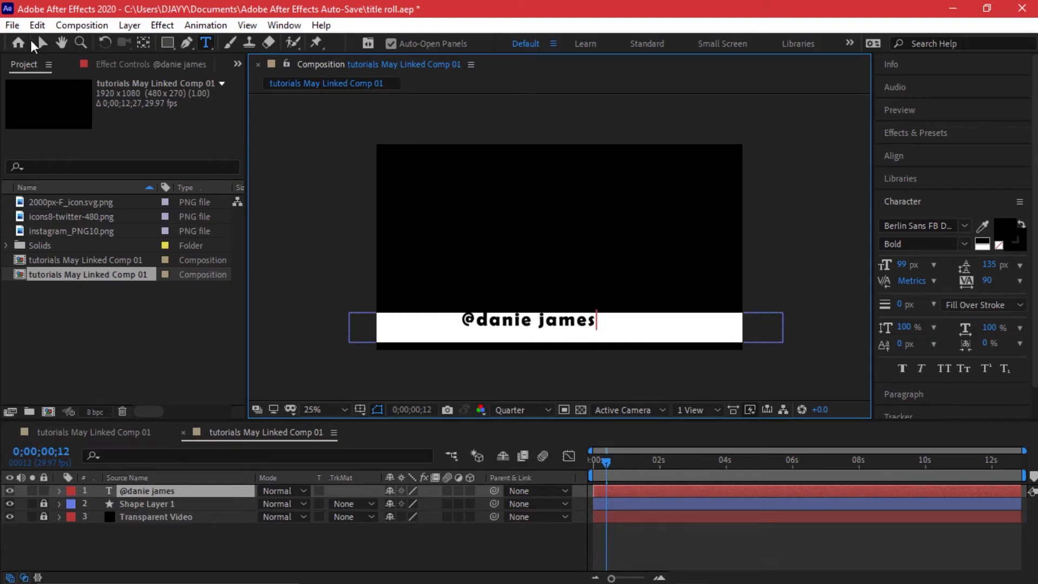
Centre the handle text on the bar and select the Instagram and Facebook images in the Project panel.
click(42, 43)
drag(576, 331, 624, 335)
click(104, 236)
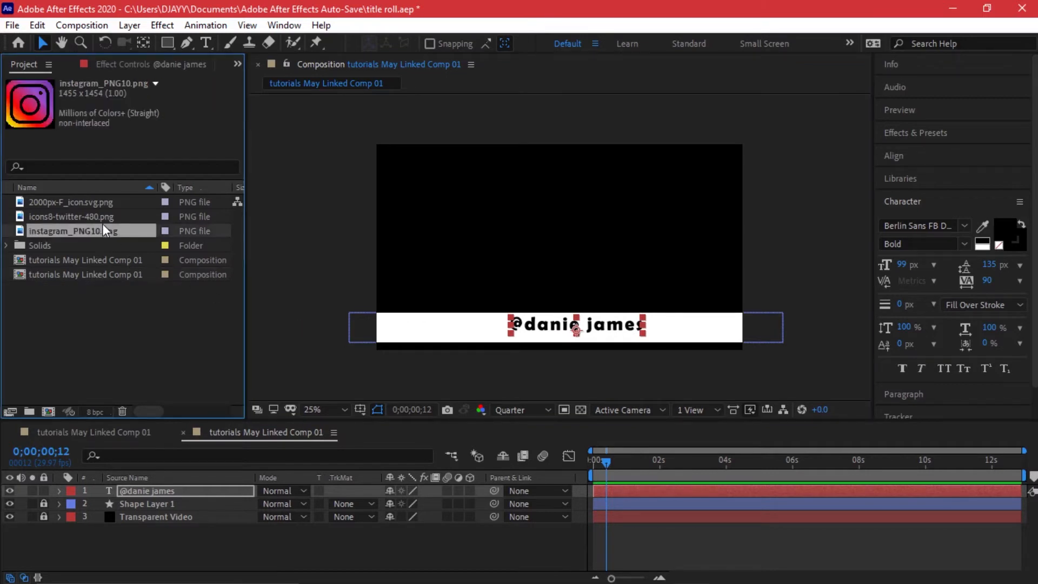
click(98, 205)
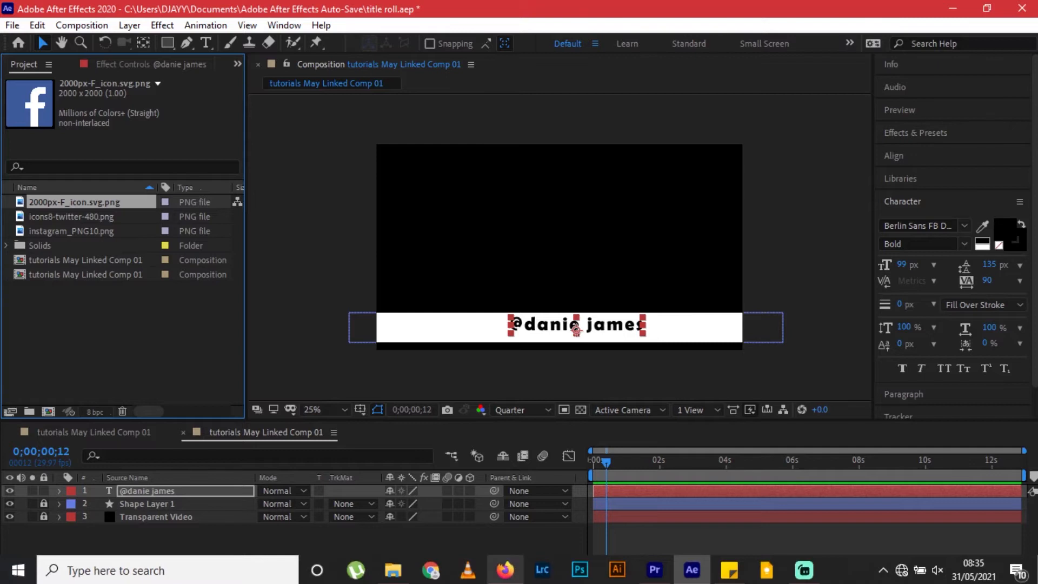
click(506, 570)
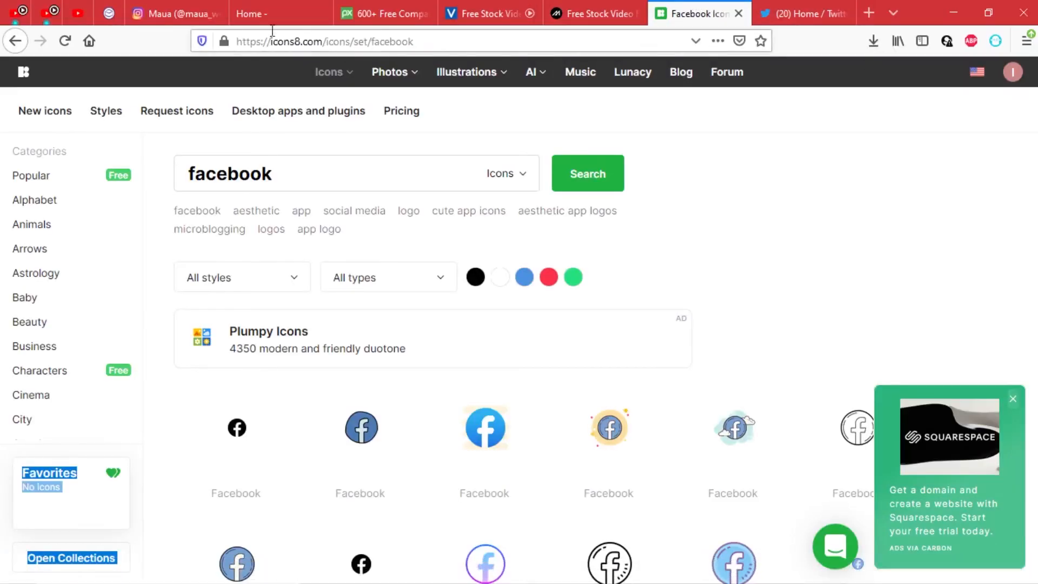
drag(270, 43, 355, 42)
click(973, 230)
scroll(829, 258, down, 10)
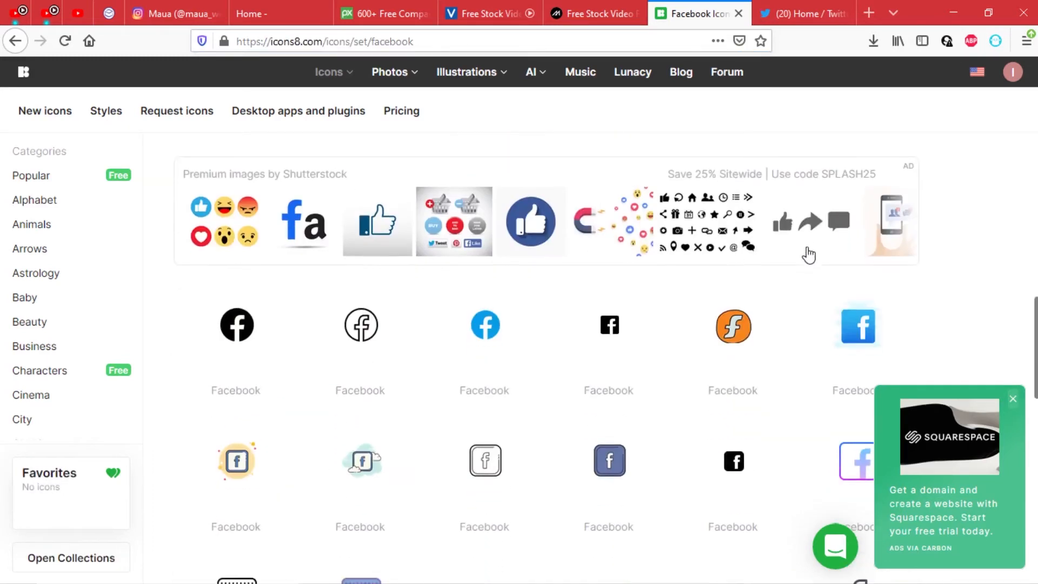
scroll(809, 256, down, 8)
scroll(813, 259, up, 10)
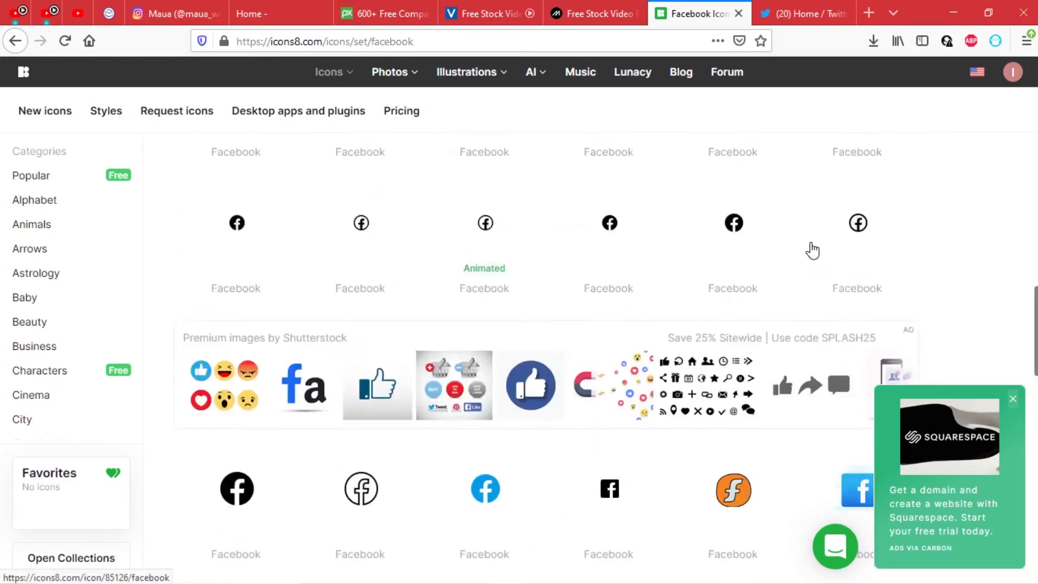
scroll(812, 249, up, 5)
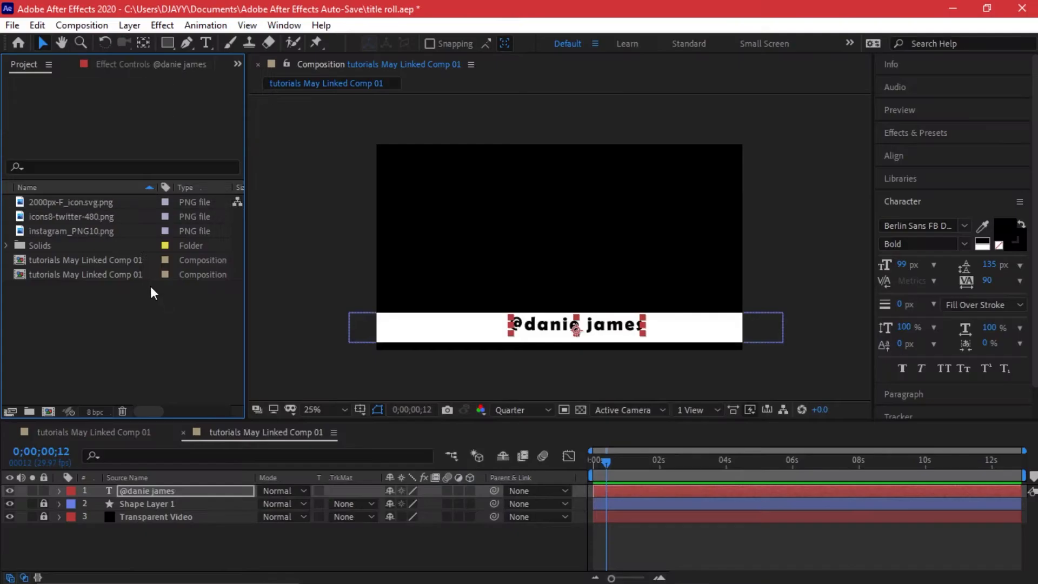
Add the Facebook icon to the comp, shrink it, and place it beside the handle.
click(107, 201)
drag(106, 199, 209, 488)
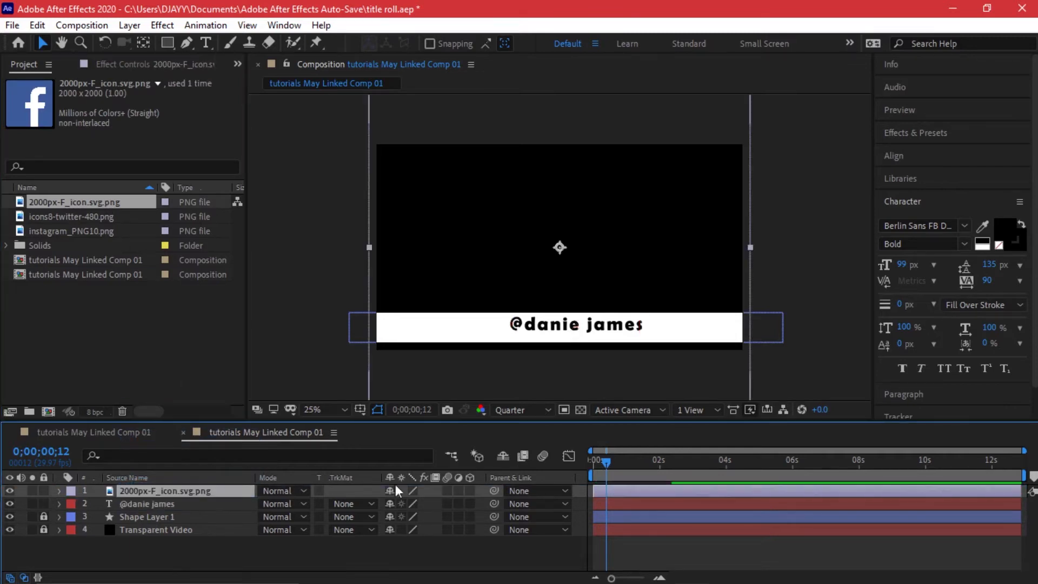
drag(637, 222, 626, 336)
drag(737, 163, 493, 319)
click(664, 339)
Restyle the handle as Mongolian Baiti Regular 94 px, tracking 67, align it with the icon, and select both.
click(621, 326)
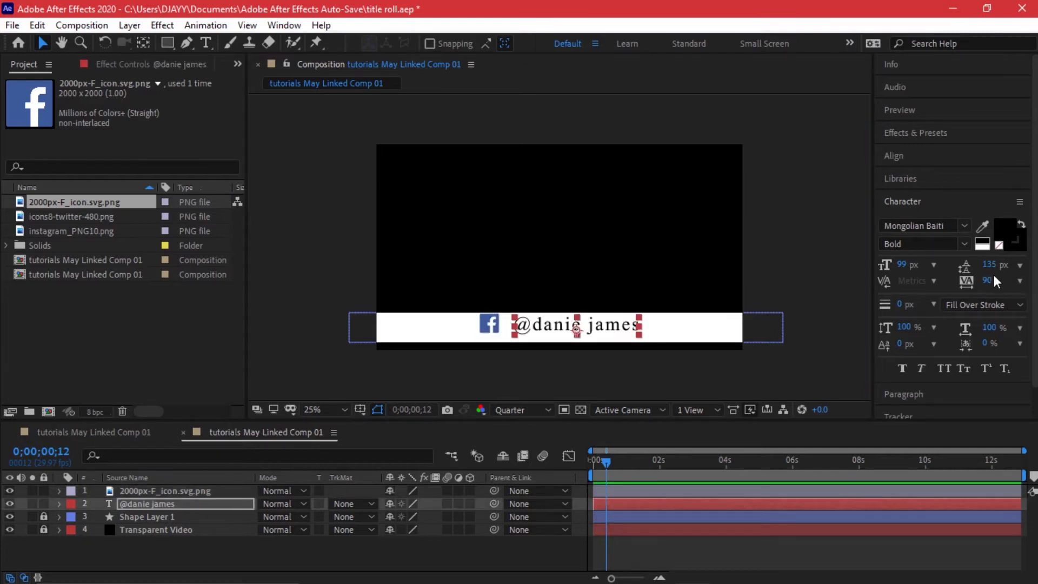
drag(986, 280, 967, 281)
drag(901, 265, 894, 264)
click(674, 281)
drag(488, 321, 497, 323)
drag(568, 327, 564, 327)
click(595, 369)
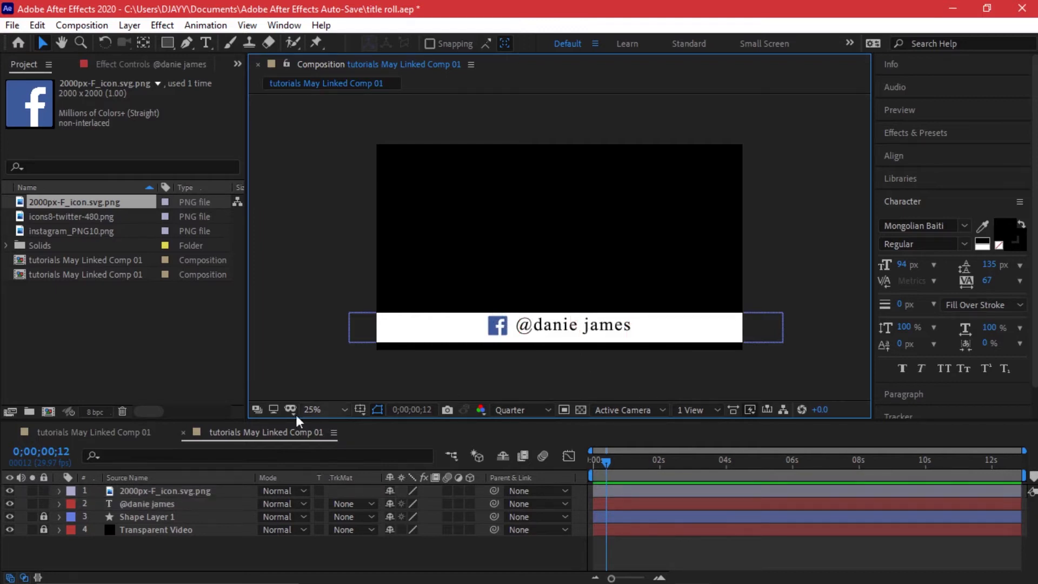
click(157, 490)
shift+click(159, 504)
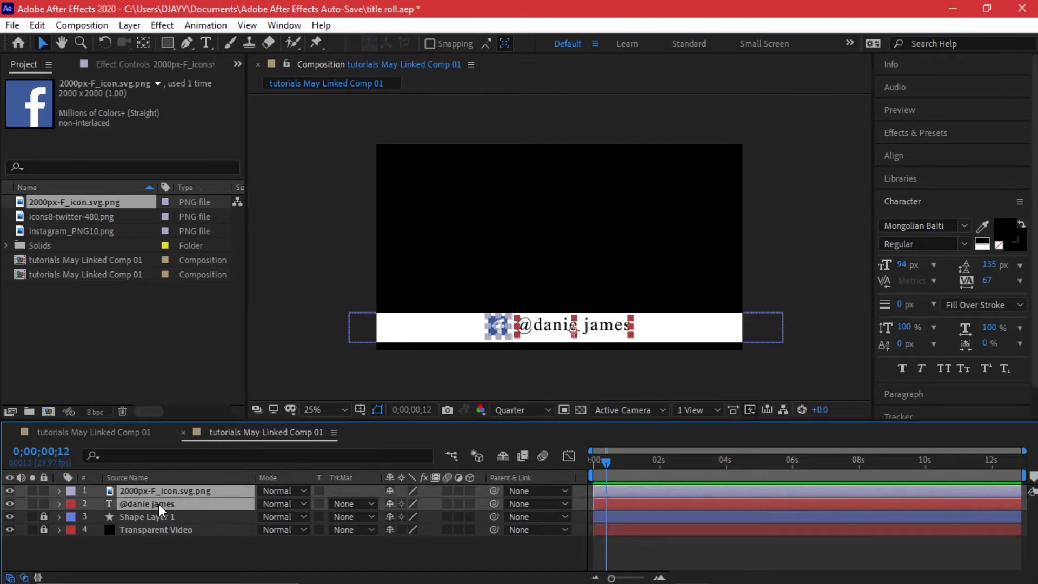
Pre-compose the icon and handle as 'facebook', then add instagram_PNG10.png to the comp.
right_click(158, 504)
click(229, 421)
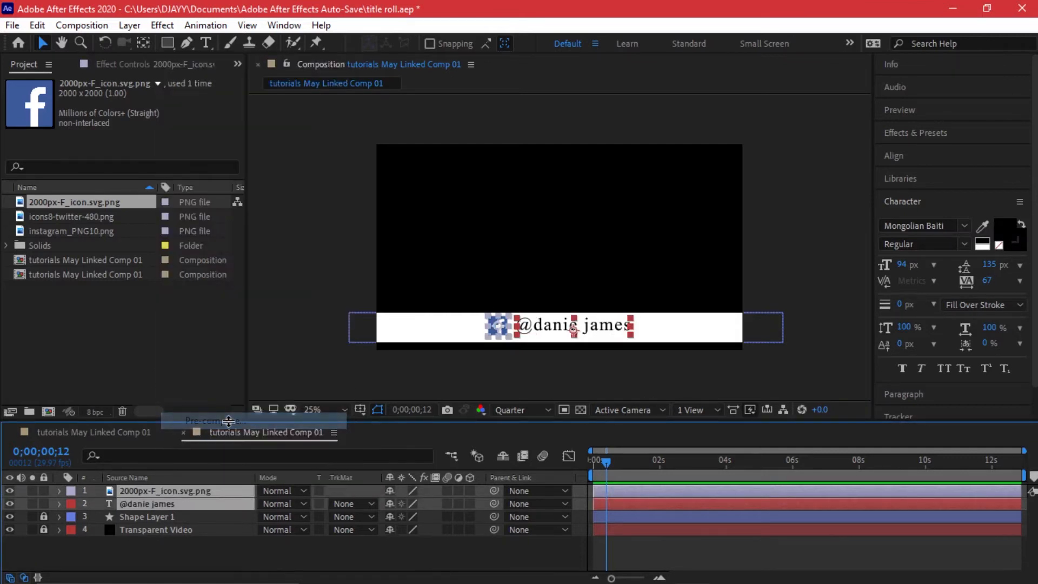
text(facebook)
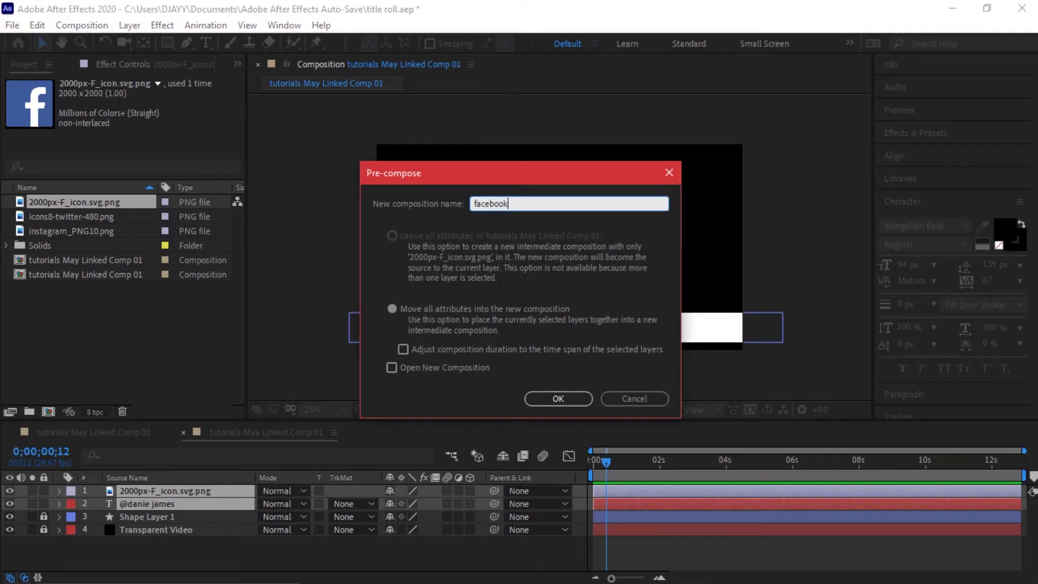
key(Return)
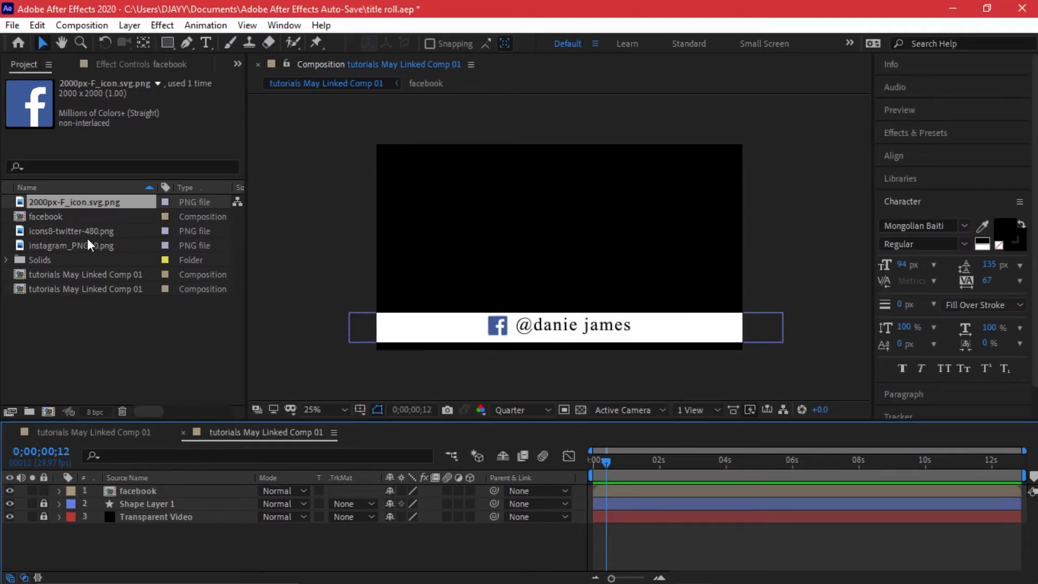
drag(90, 243, 459, 277)
Shrink the Instagram image to icon size, hide the facebook precomp, and move the icon onto the bar.
drag(598, 144, 524, 264)
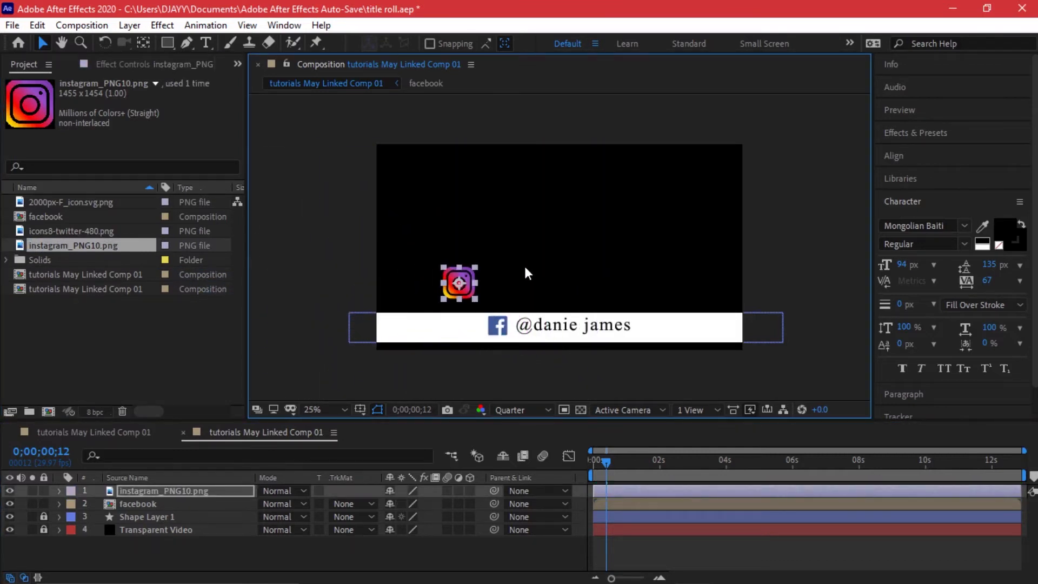
click(8, 501)
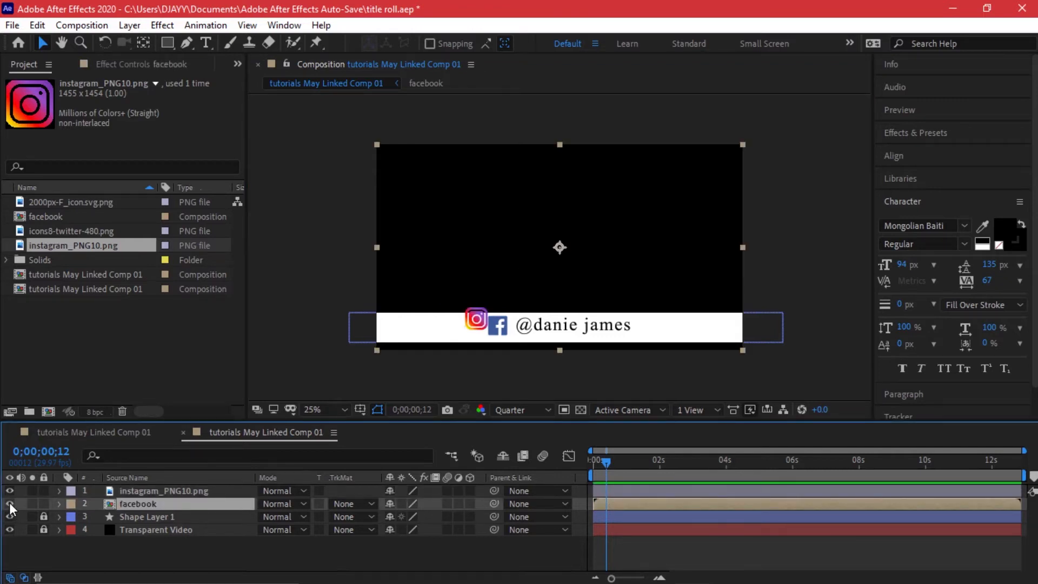
click(8, 503)
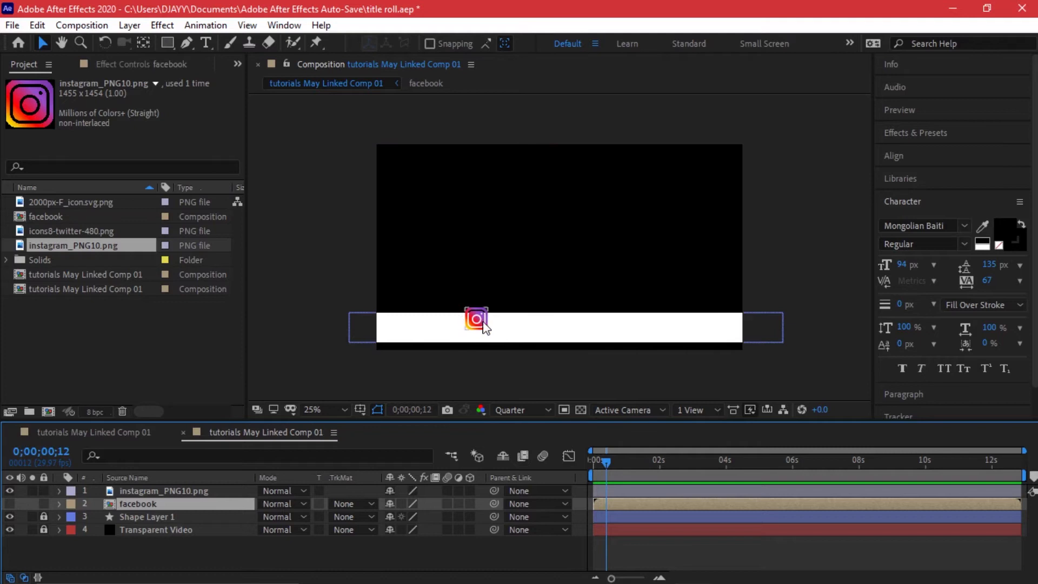
click(484, 332)
drag(484, 332, 499, 333)
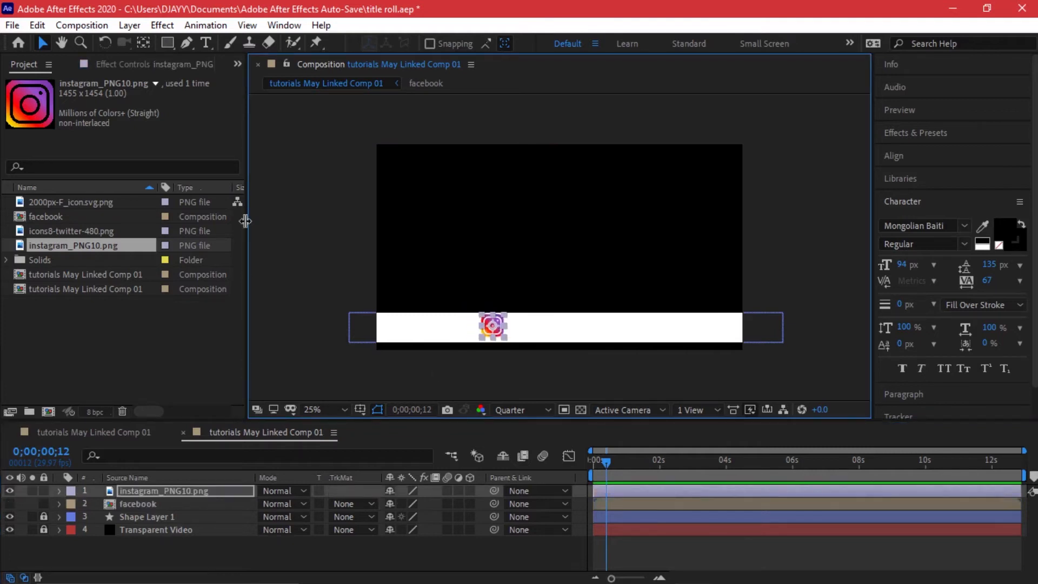
Type the Instagram handle as a new text layer on the white bar.
click(205, 43)
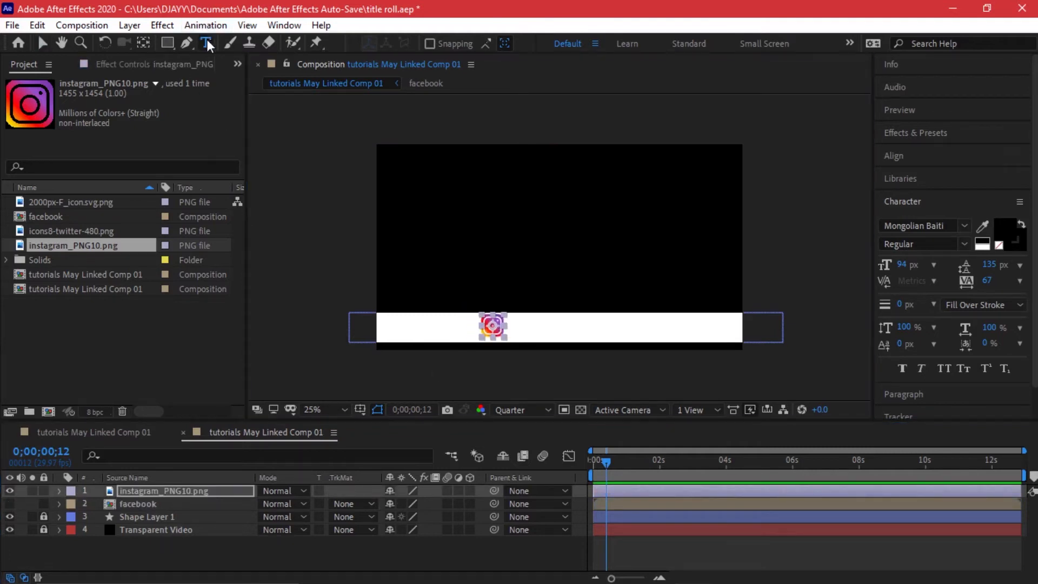
click(528, 323)
text(Dani)
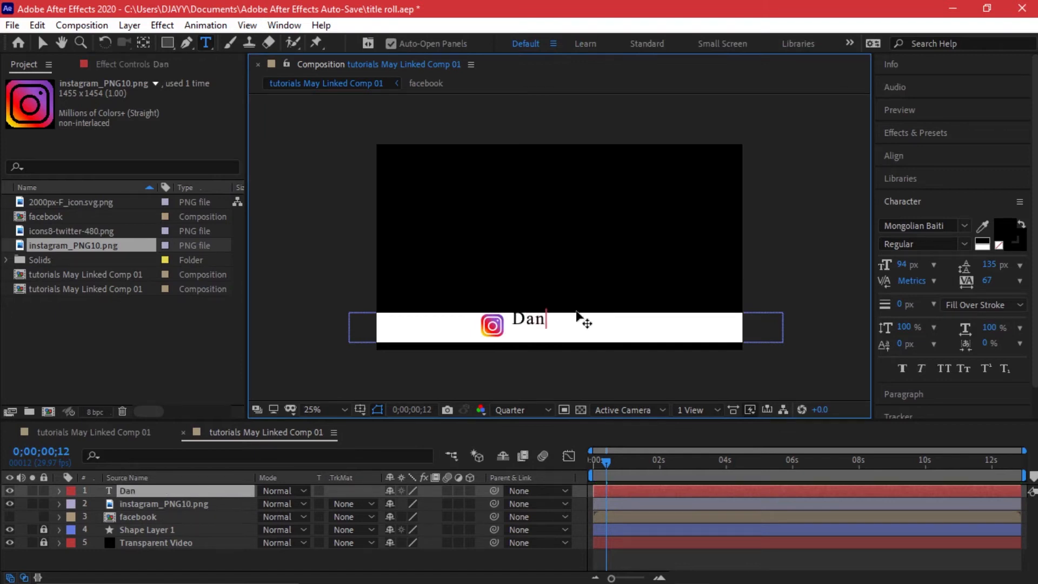
key(BackSpace)
key(BackSpace)
key(BackSpace)
key(BackSpace)
text(da)
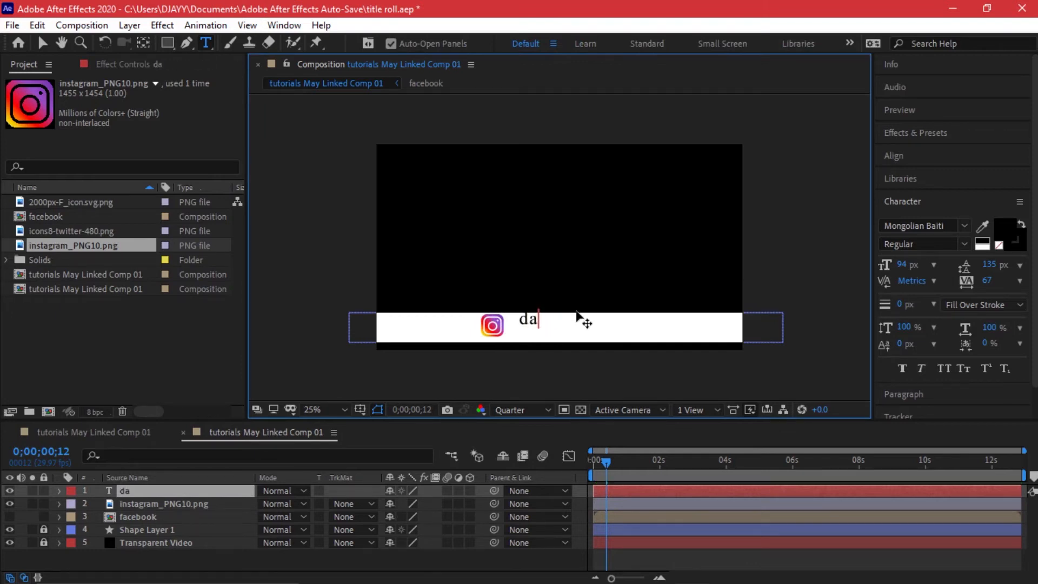
text(nie.jamess)
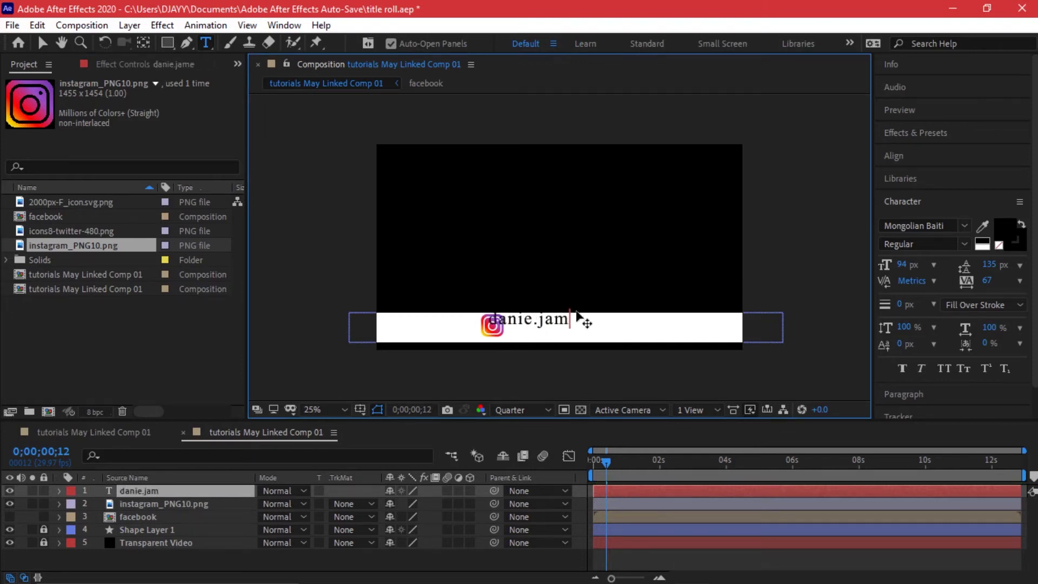
Place the Instagram handle beside the icon and select both the icon and text layers.
click(42, 45)
drag(564, 325, 599, 332)
click(493, 327)
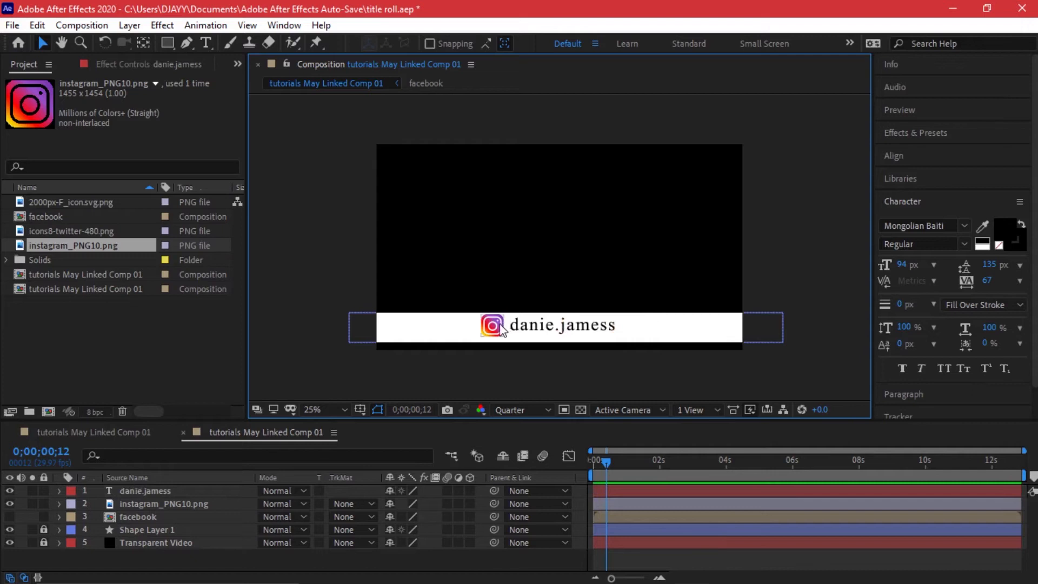
click(569, 336)
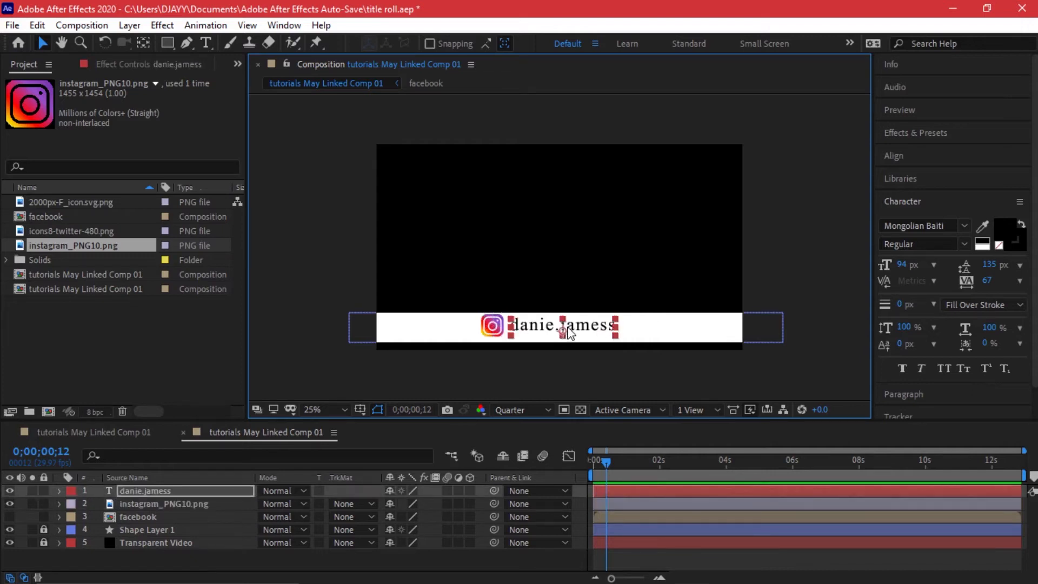
click(189, 560)
click(168, 506)
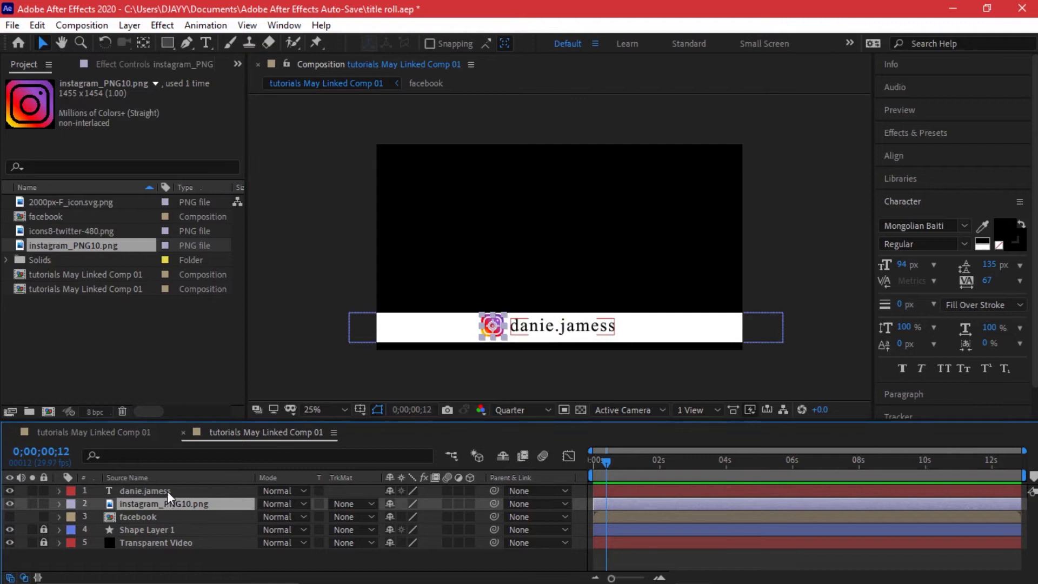
ctrl+click(167, 490)
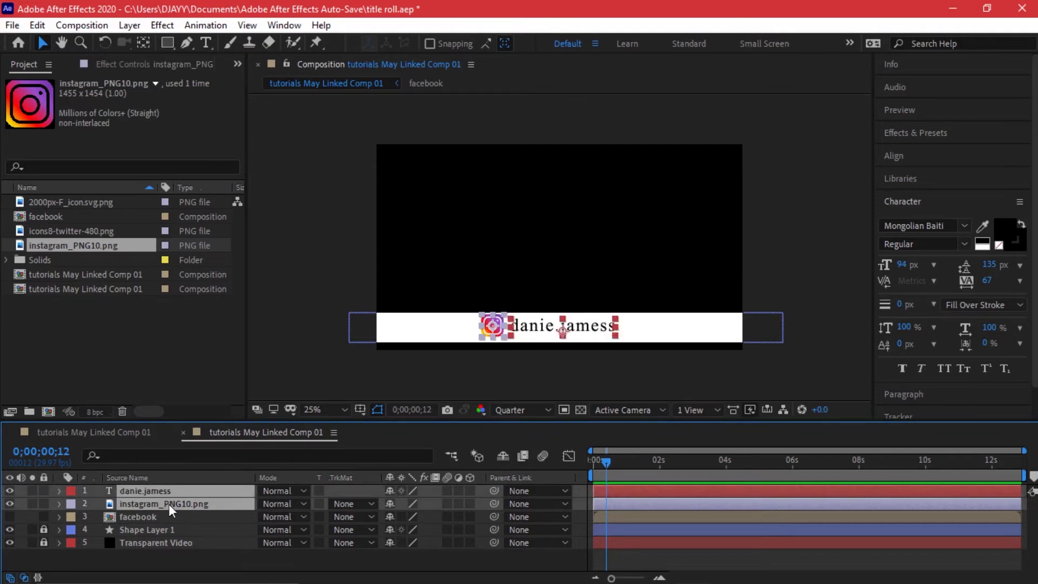
Pre-compose the Instagram icon and handle layers as 'instagram', then hide that precomp.
right_click(169, 504)
click(268, 421)
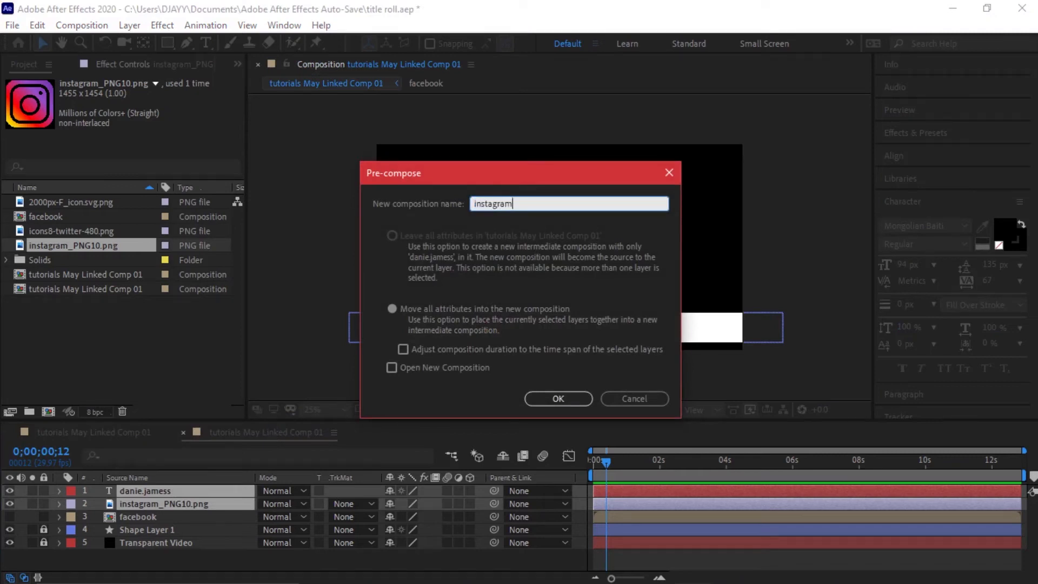
key(Return)
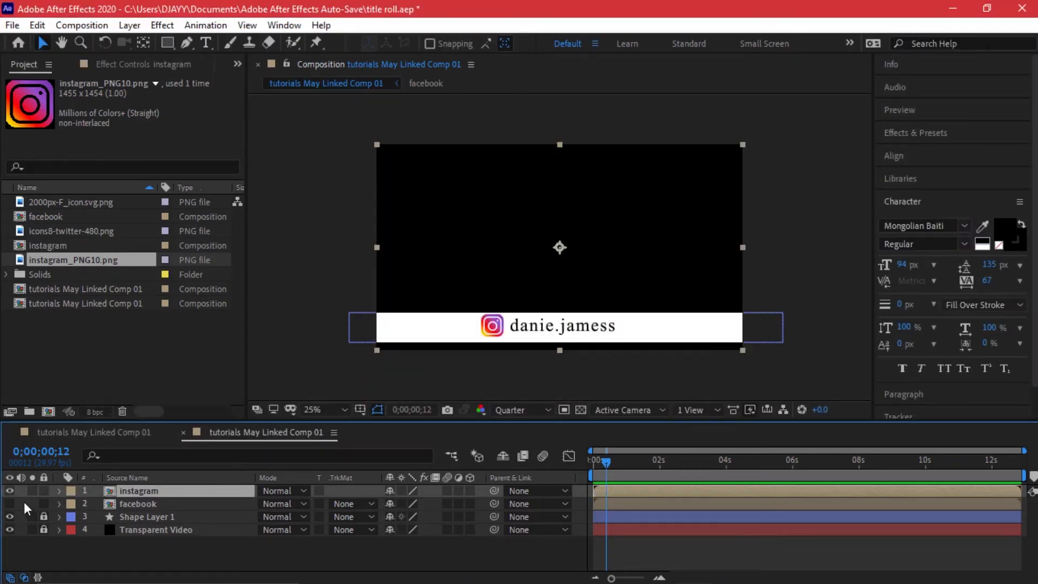
click(9, 490)
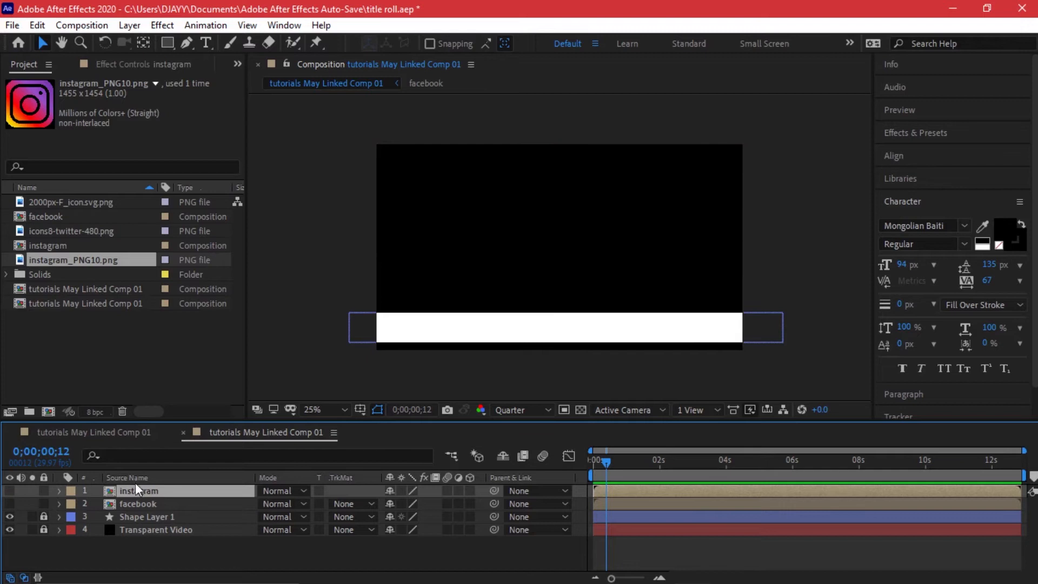
Add the Twitter icon image to the comp, scaled down and placed on the white bar.
click(54, 203)
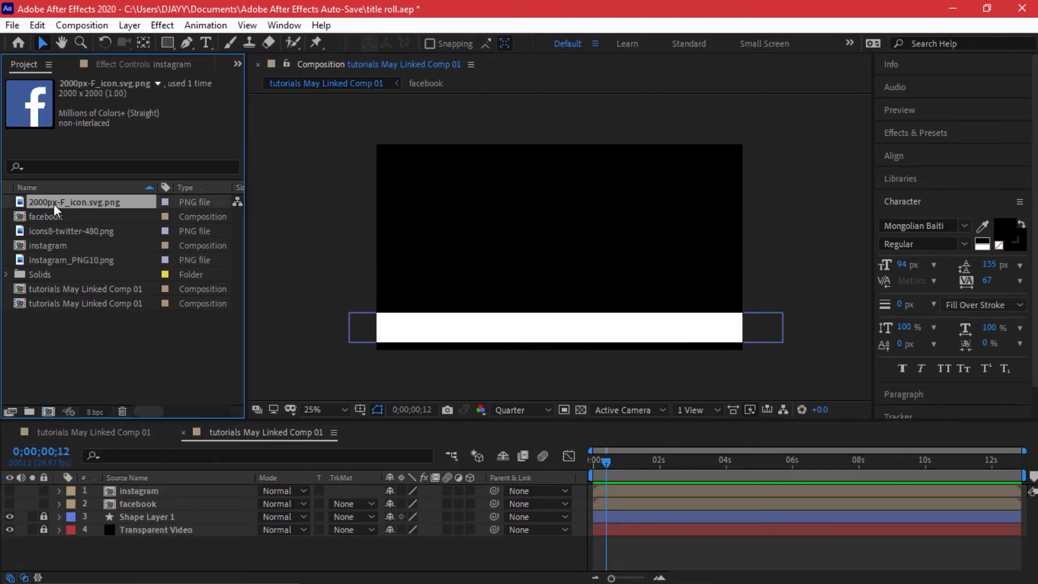
click(78, 232)
drag(77, 232, 433, 322)
drag(480, 363, 470, 333)
Add a text layer with the Twitter username, positioned beside the icon.
click(206, 43)
click(514, 316)
text(daniejames007)
click(43, 42)
drag(539, 316, 571, 324)
Pre-compose the icon and username as 'twitter' and make the instagram and facebook precomps visible again.
ctrl+click(190, 502)
right_click(163, 491)
click(235, 413)
text(twitter)
key(Return)
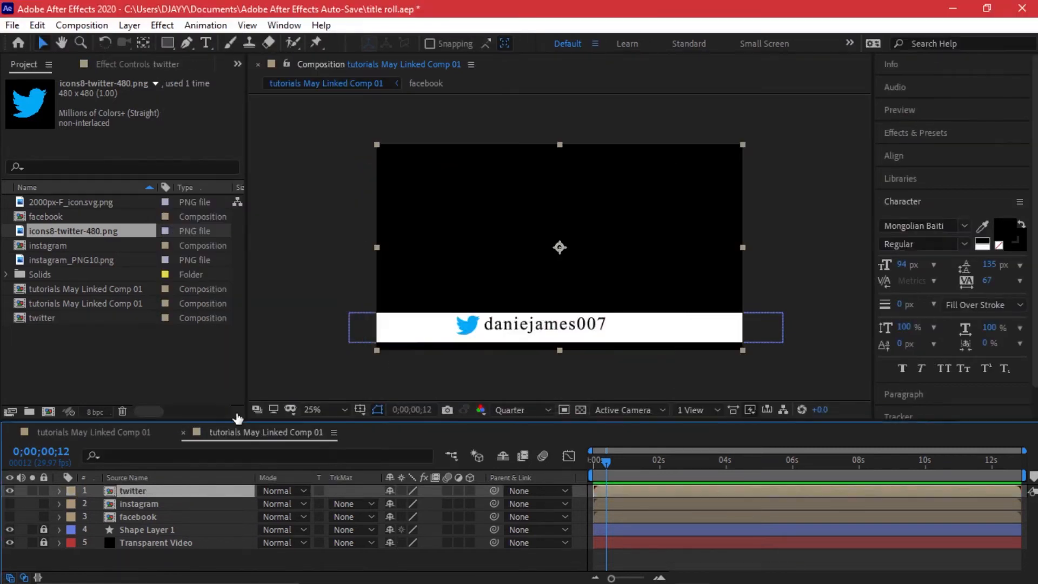
drag(11, 503, 9, 518)
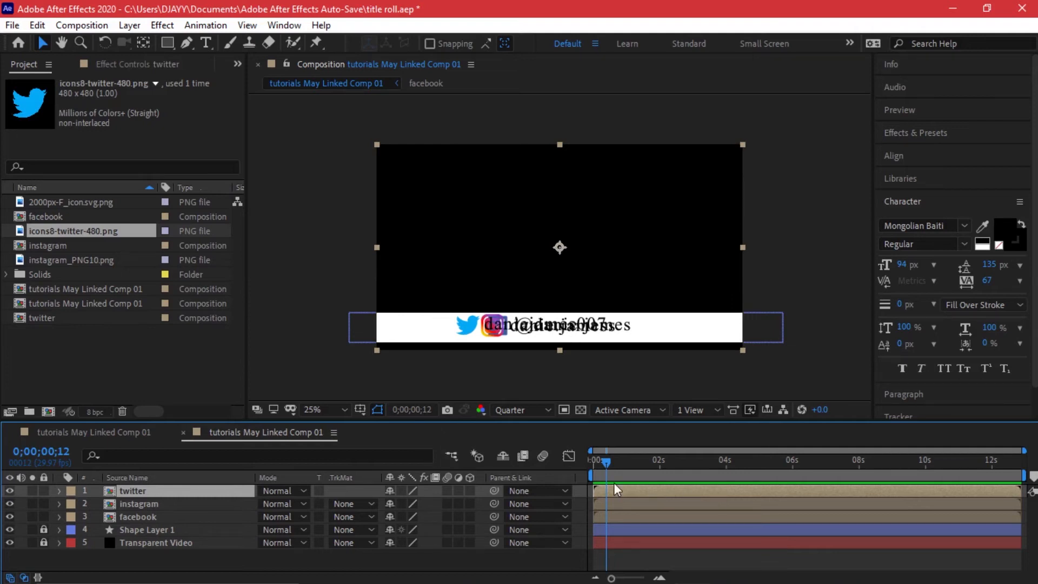
Offset the precomps in time: facebook at 0s, instagram around 4s, twitter around 7-8s.
drag(617, 491, 838, 482)
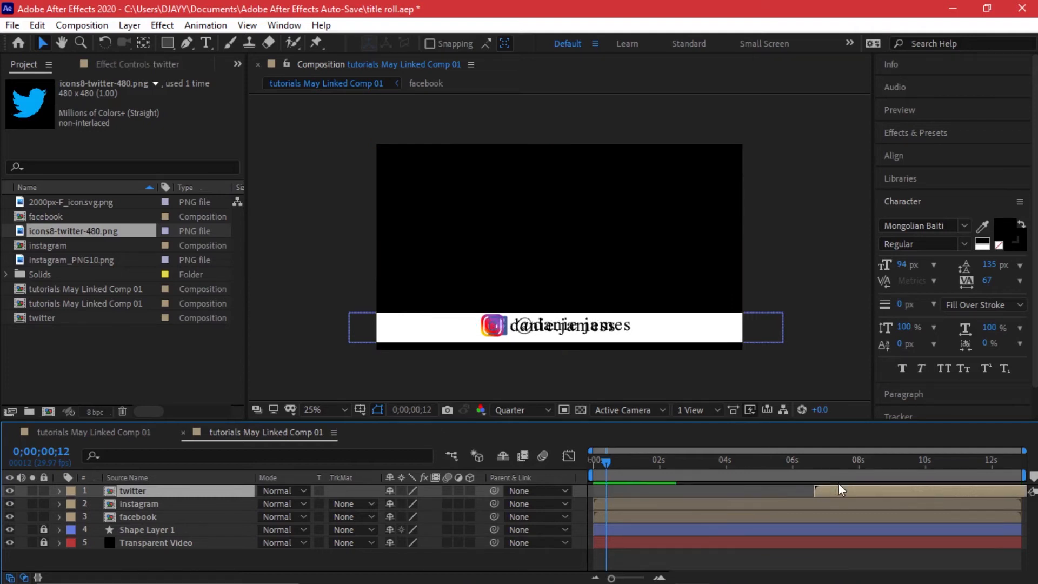
drag(651, 504, 809, 498)
mouse_move(640, 514)
mouse_down()
mouse_move(623, 515)
mouse_move(635, 513)
mouse_up()
drag(697, 464, 766, 502)
drag(748, 462, 793, 463)
drag(859, 491, 644, 461)
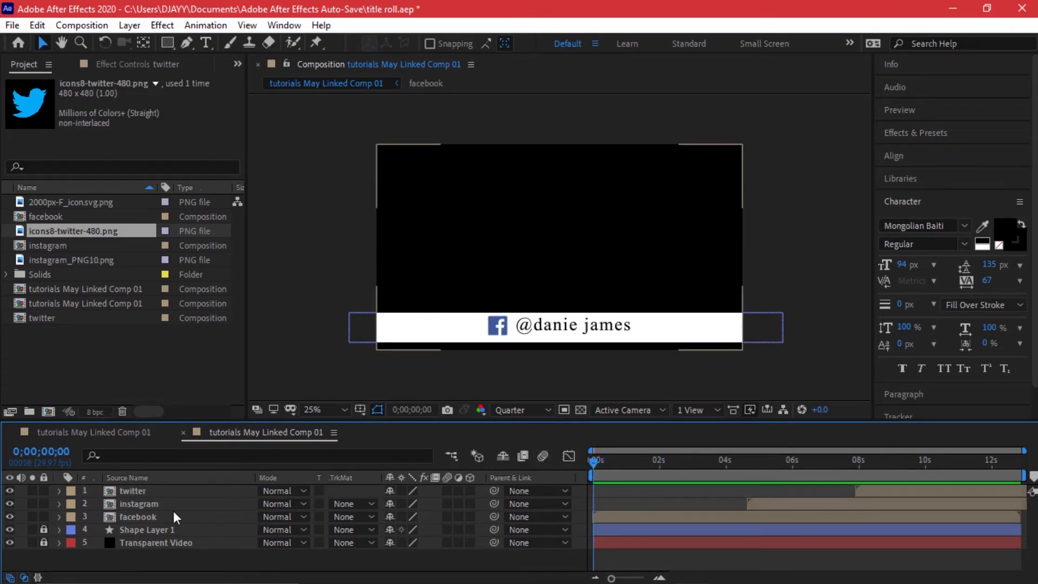
Keyframe the facebook layer's Position at 0s with its handle off the bar's right edge.
click(156, 518)
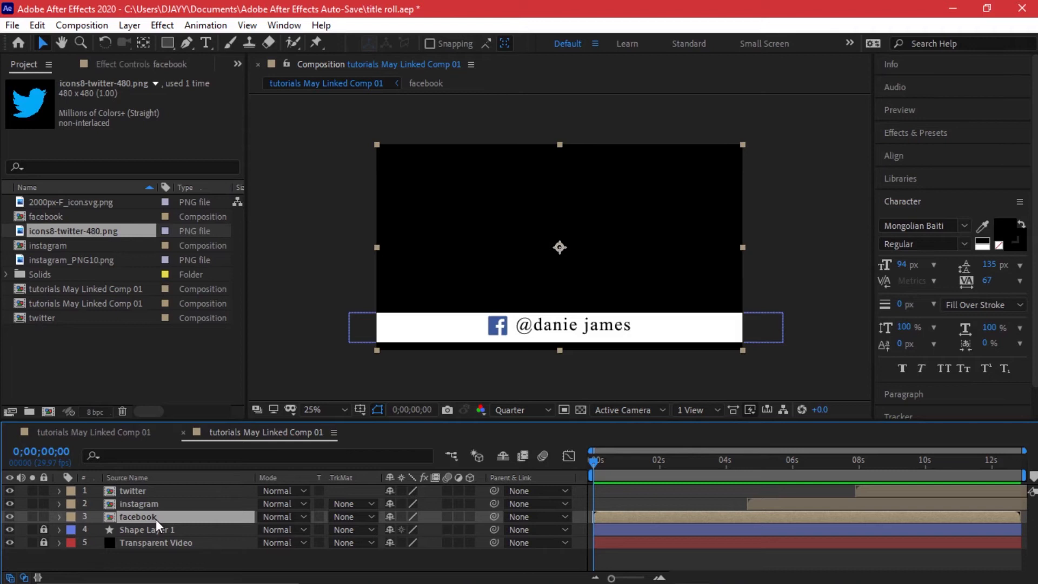
key(p)
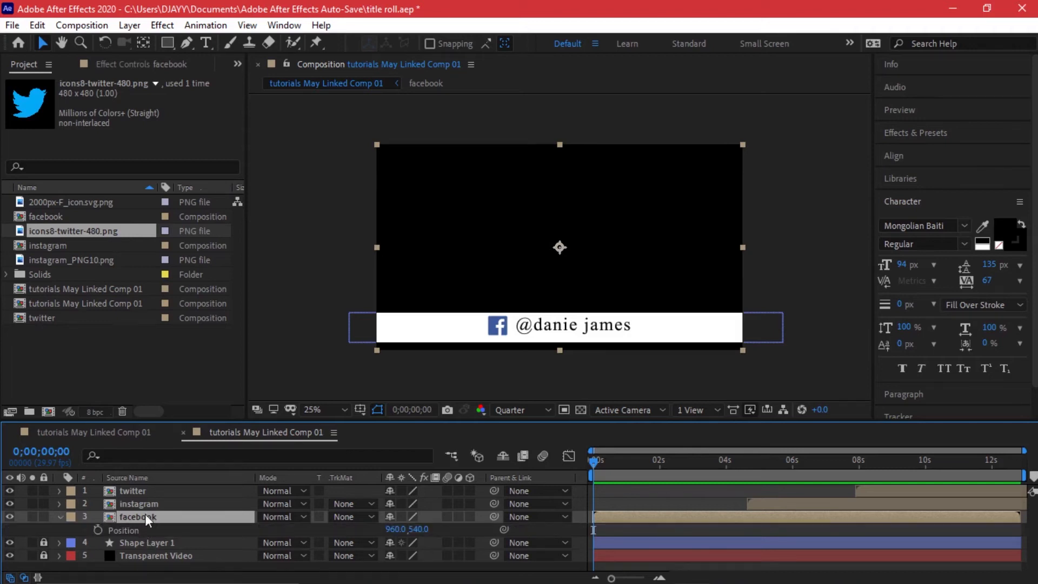
click(97, 529)
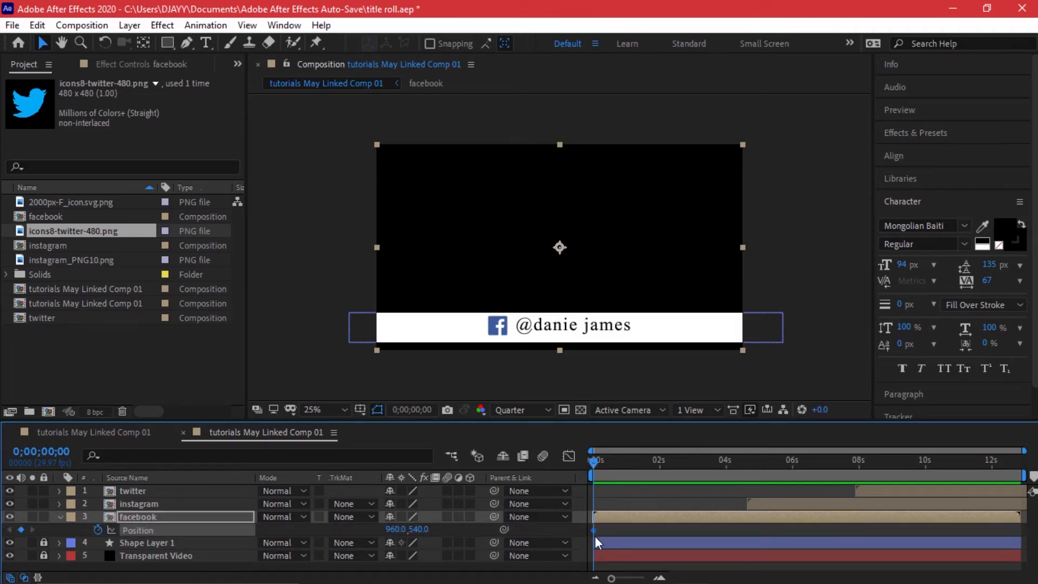
drag(574, 323, 829, 322)
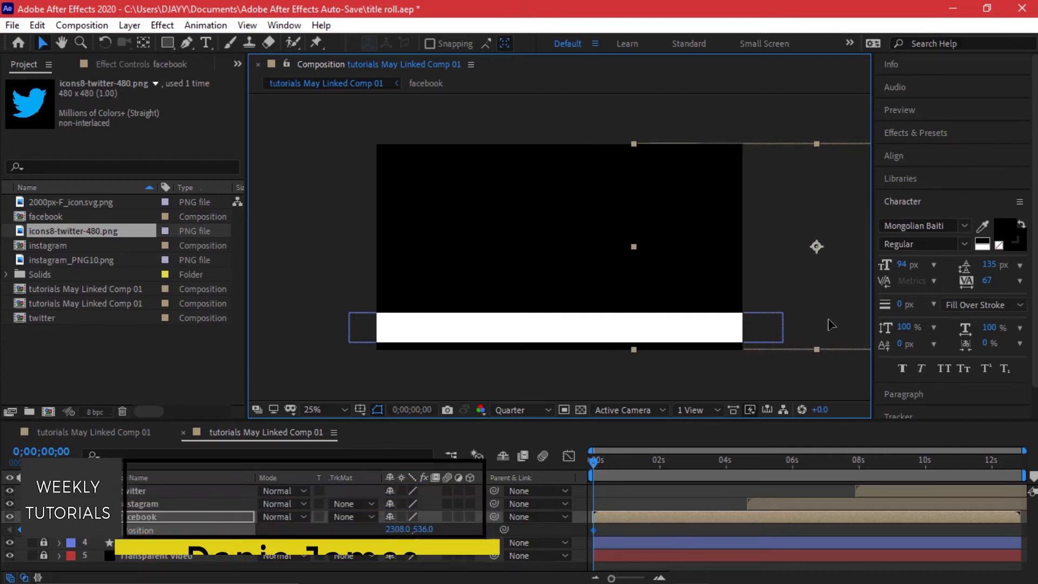
At about 5 seconds, move the facebook handle off the left edge and preview the slide.
drag(615, 468, 771, 462)
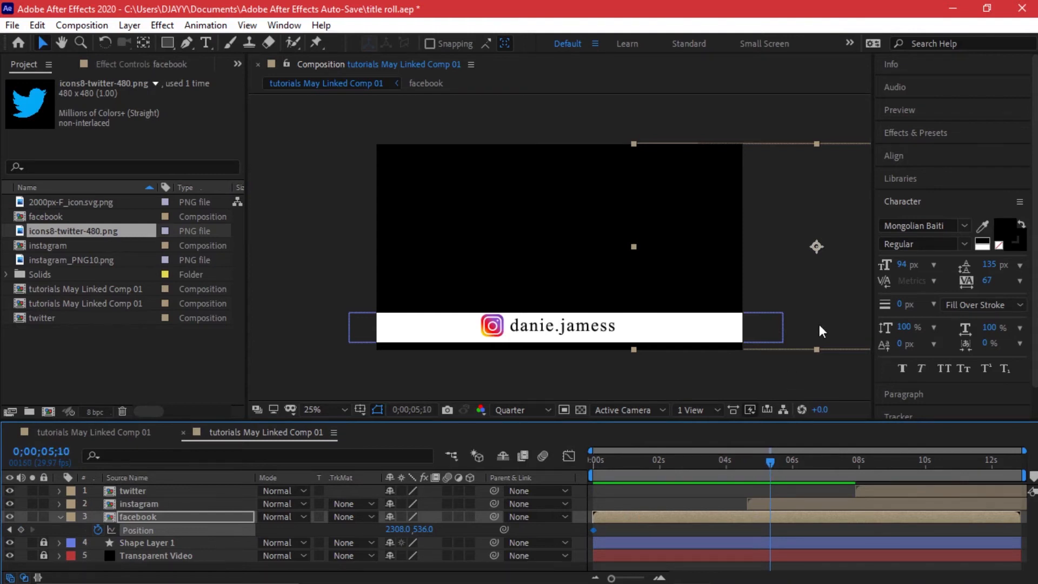
drag(819, 323, 304, 310)
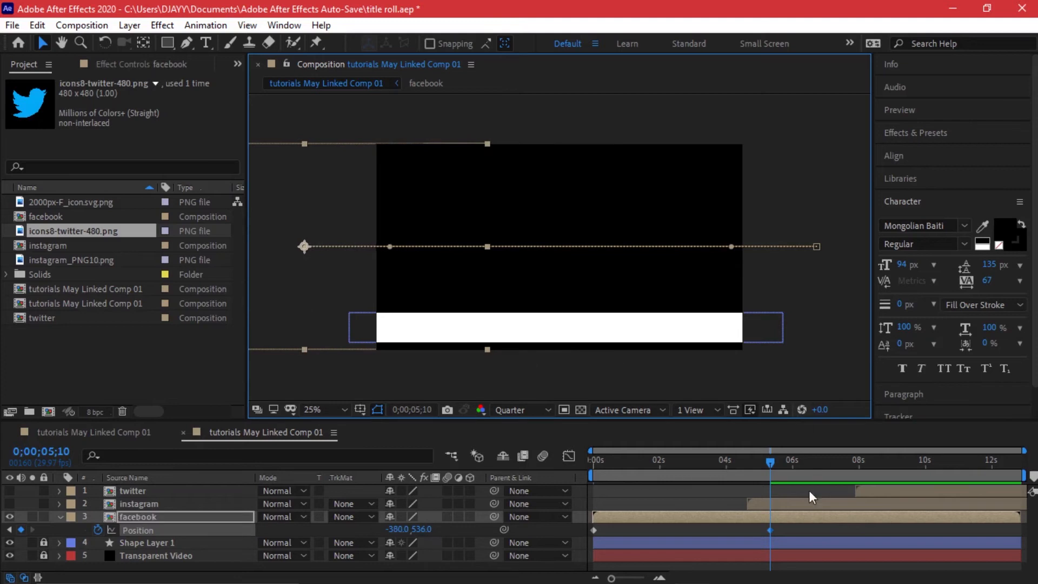
key(Home)
key(space)
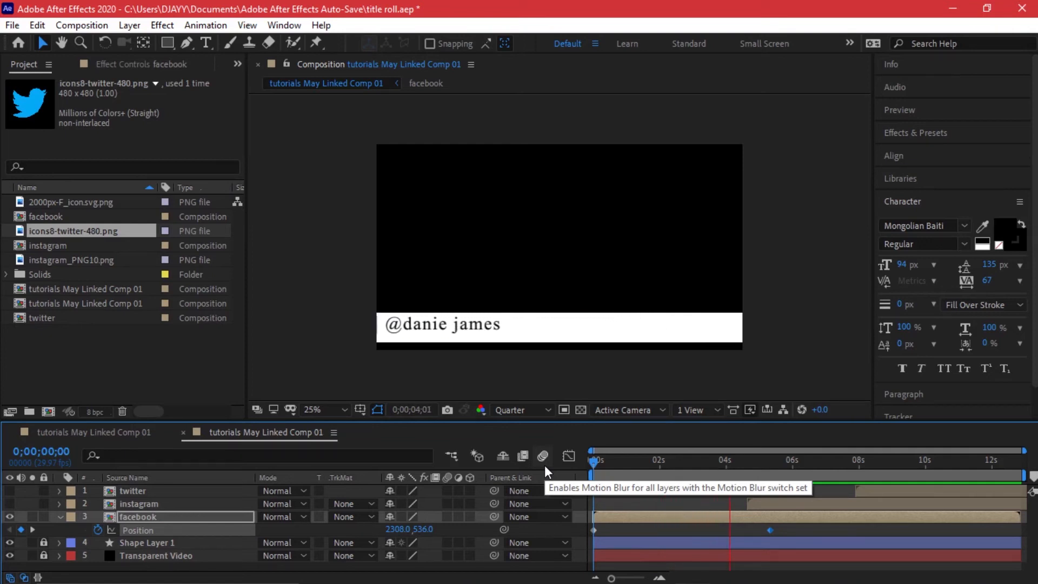
key(space)
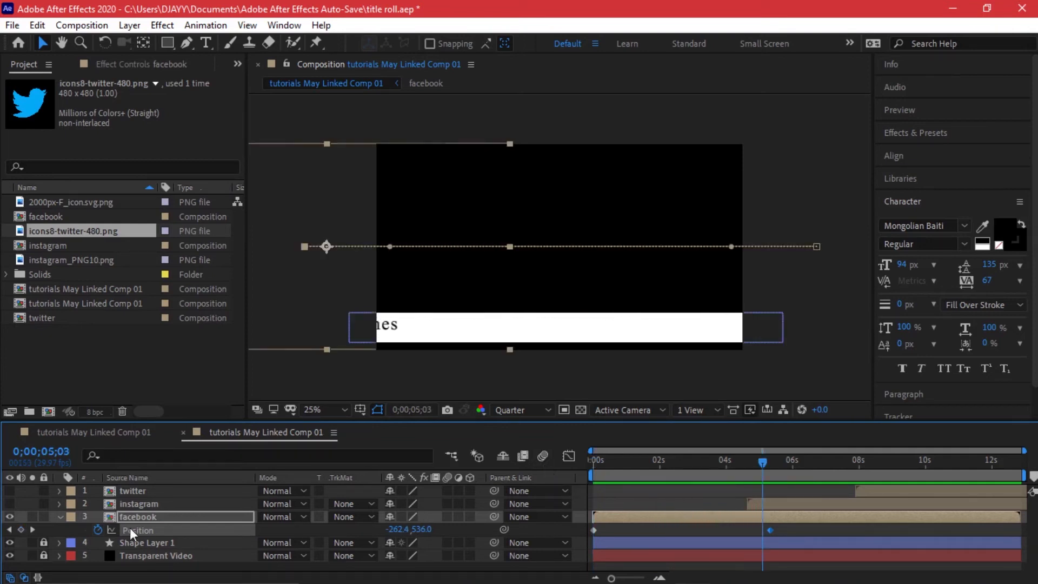
Keyframe the instagram layer's Position with its handle off the bar's right edge.
click(165, 503)
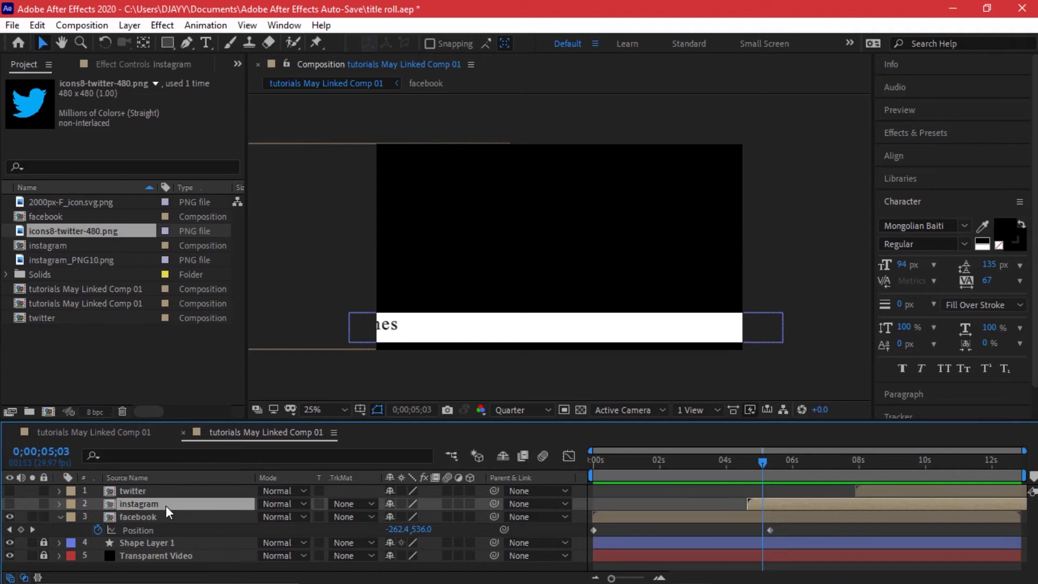
key(p)
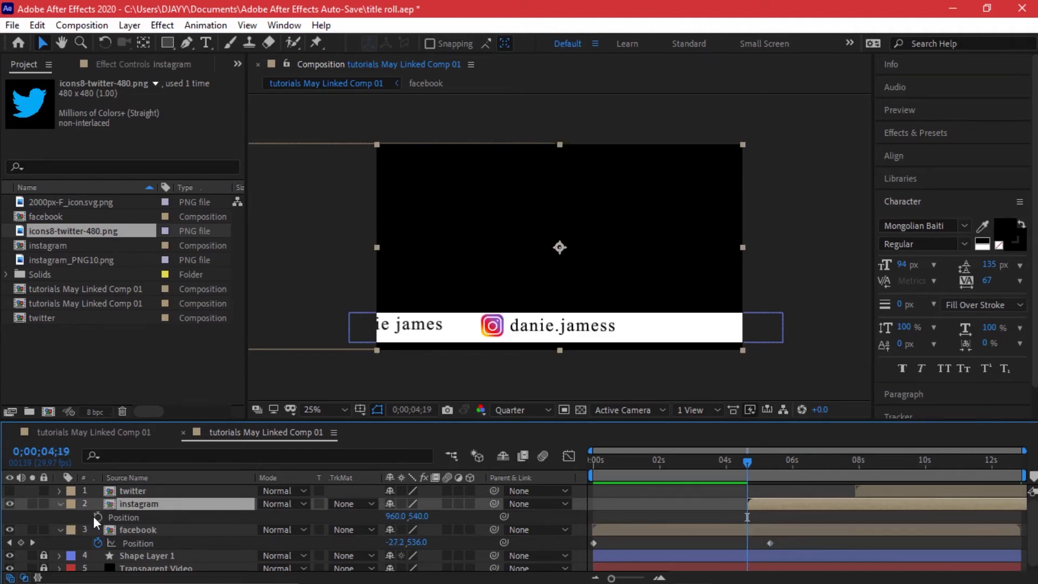
click(95, 516)
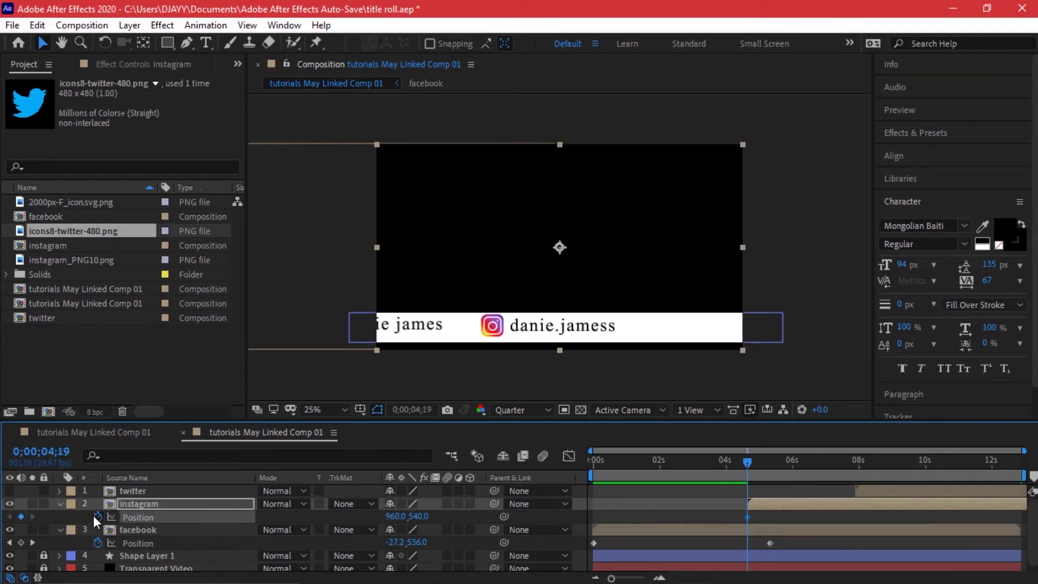
click(145, 526)
key(p)
click(142, 505)
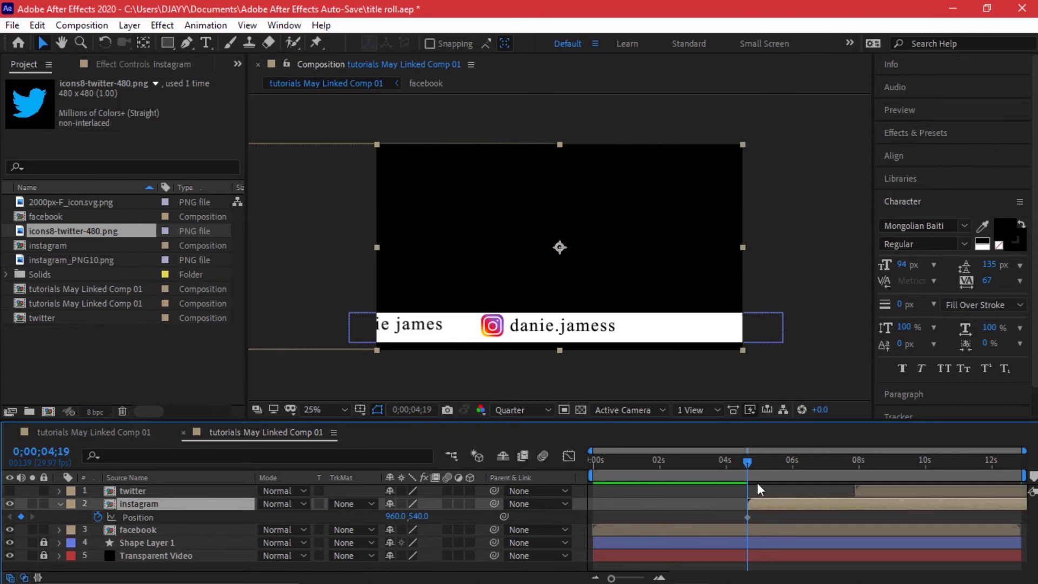
drag(570, 332, 833, 330)
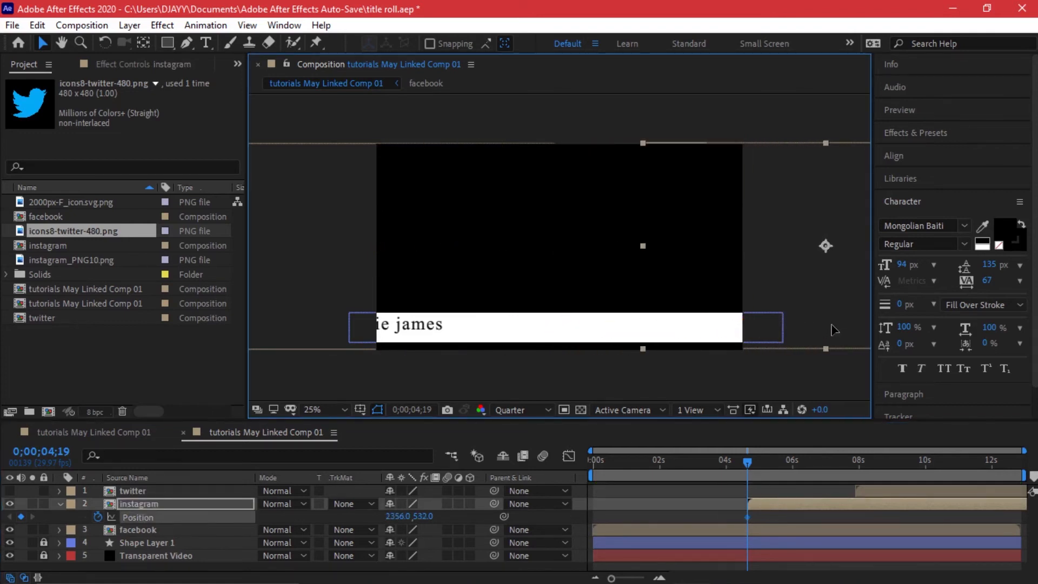
Near 9 seconds, move the instagram handle off the left edge, then preview from the start.
drag(783, 459, 903, 464)
drag(815, 285, 306, 290)
drag(679, 464, 517, 461)
key(space)
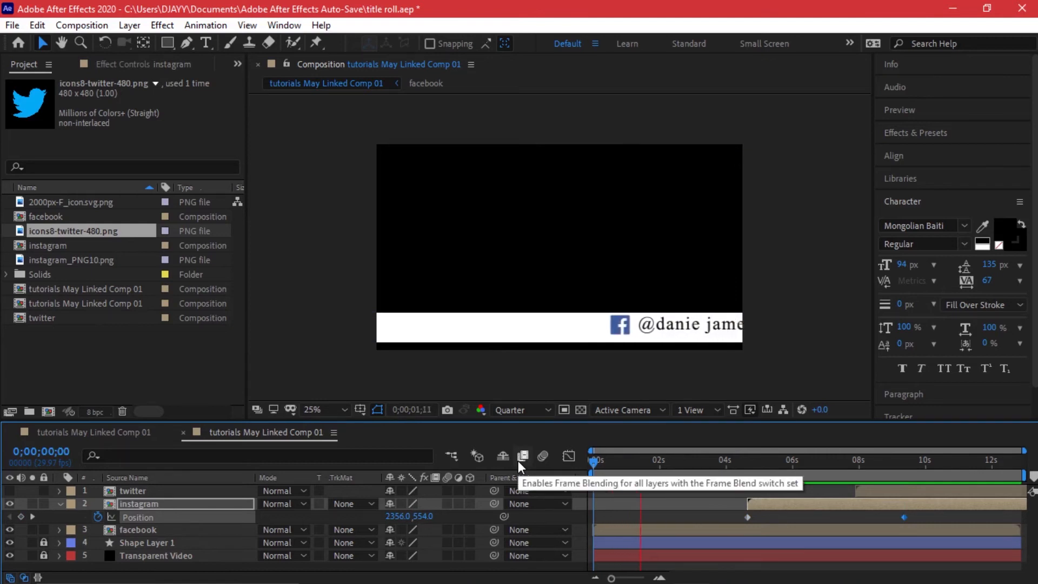
key(space)
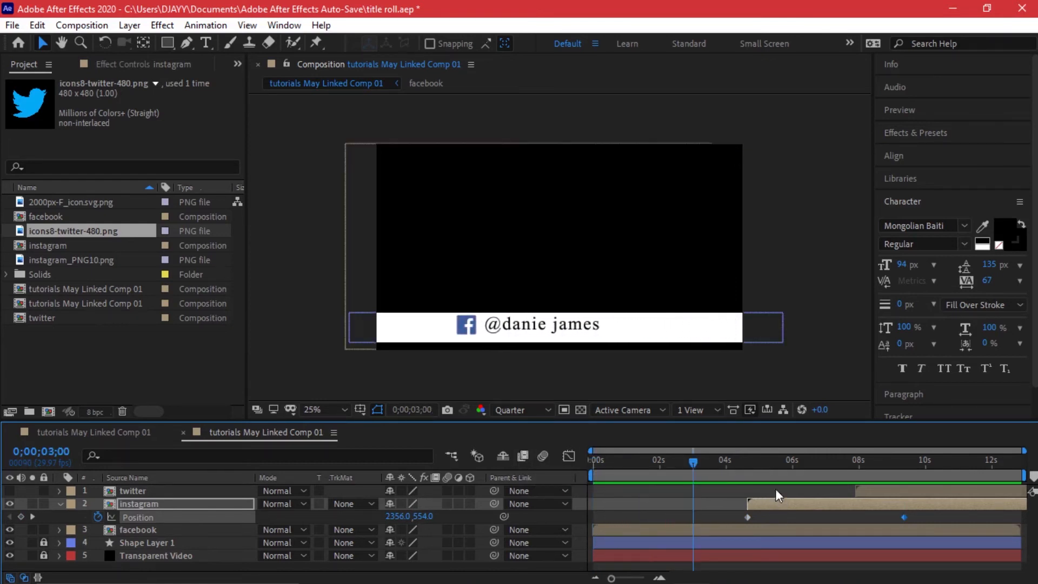
Shift the instagram layer earlier so it enters as the facebook handle leaves.
drag(693, 464, 713, 461)
drag(801, 507, 770, 508)
key(space)
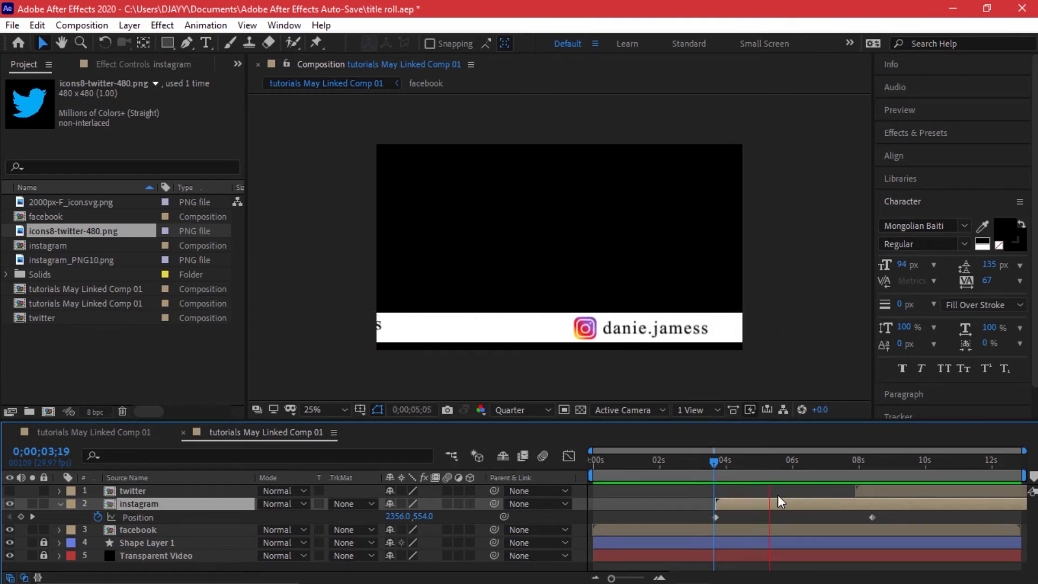
key(space)
Move instagram's exit Position keyframe to about 8;12 and preview the facebook-to-instagram handover.
click(861, 513)
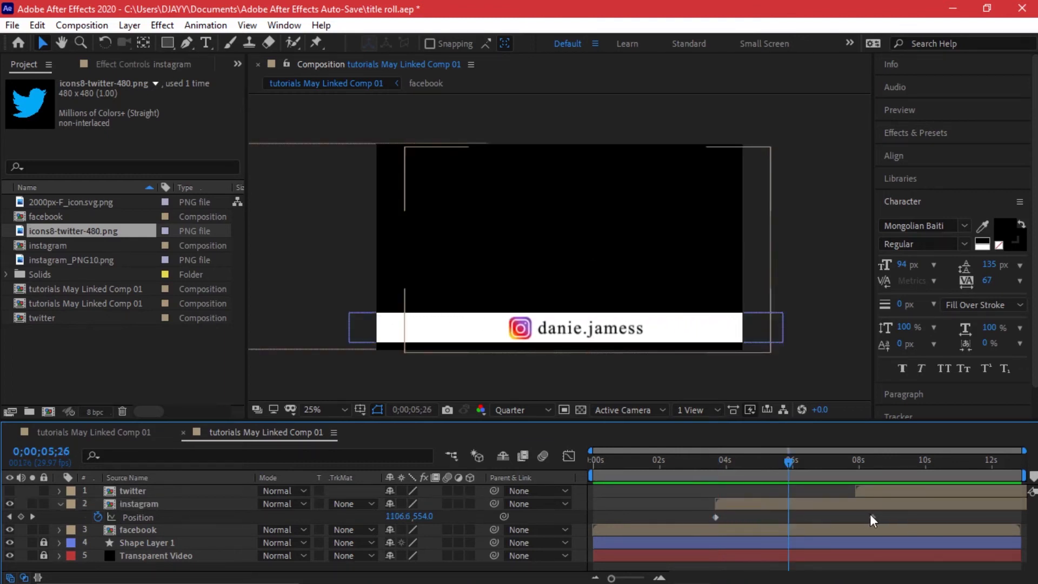
drag(870, 517, 892, 511)
drag(734, 478, 680, 472)
key(space)
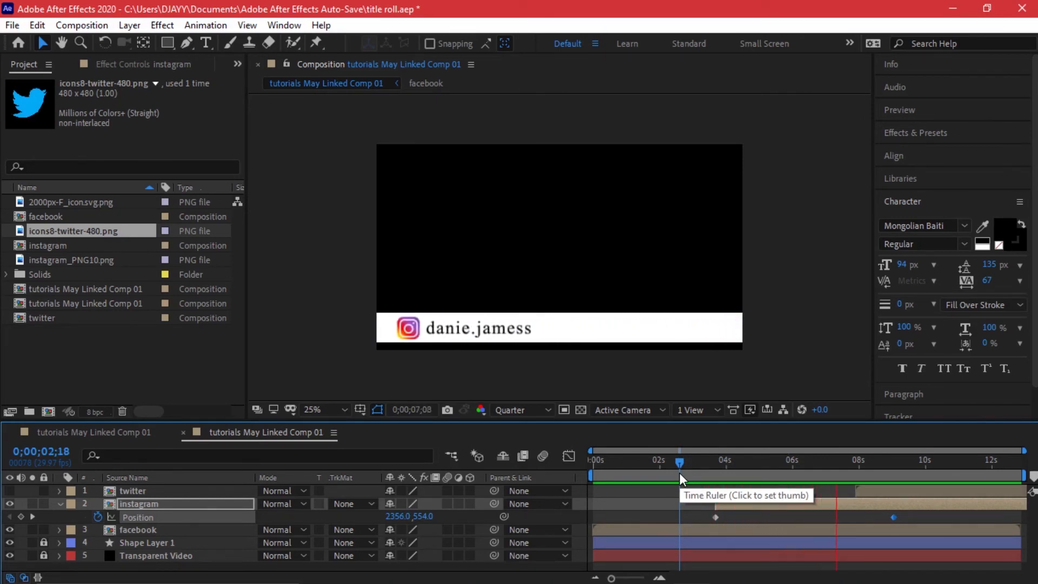
key(space)
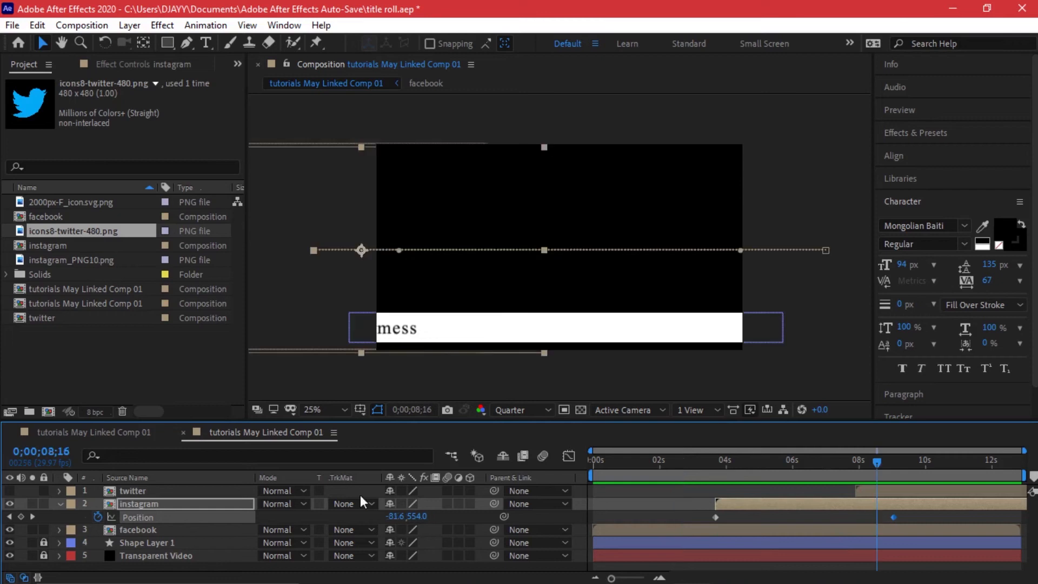
click(157, 504)
Make the twitter layer visible and start its Position keyframe at the layer's in-point.
key(p)
click(157, 485)
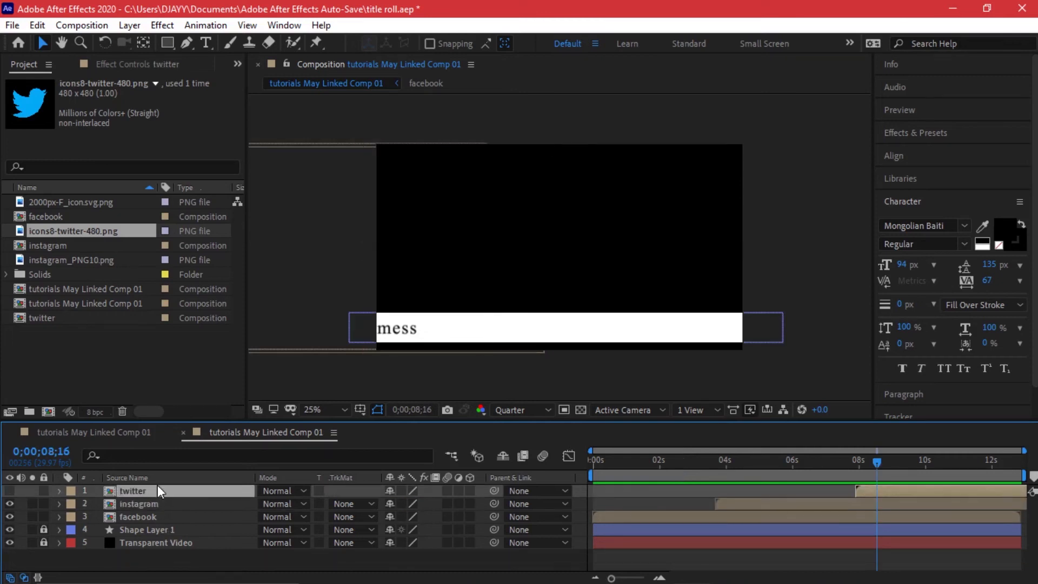
key(p)
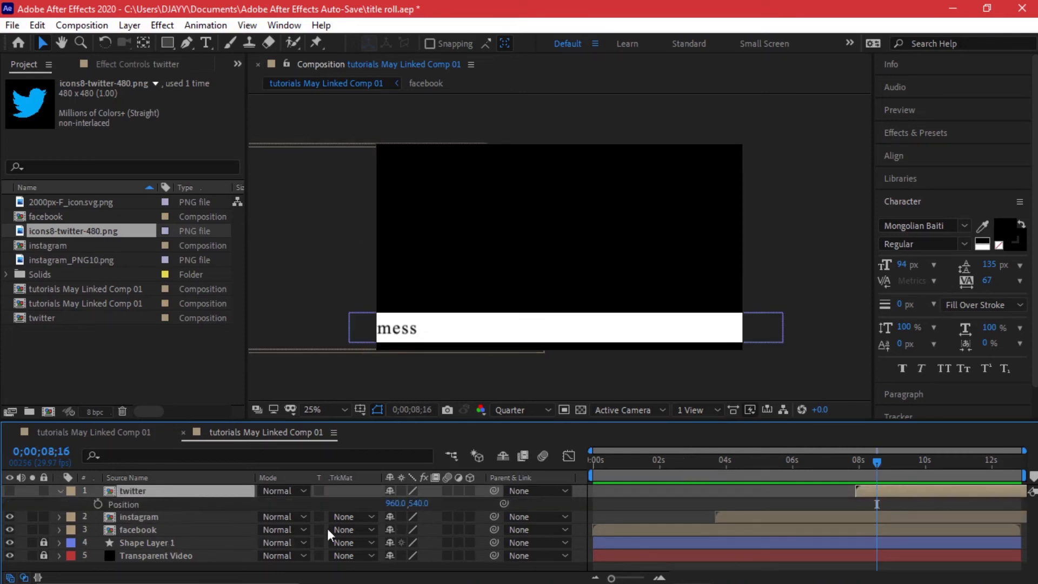
click(95, 499)
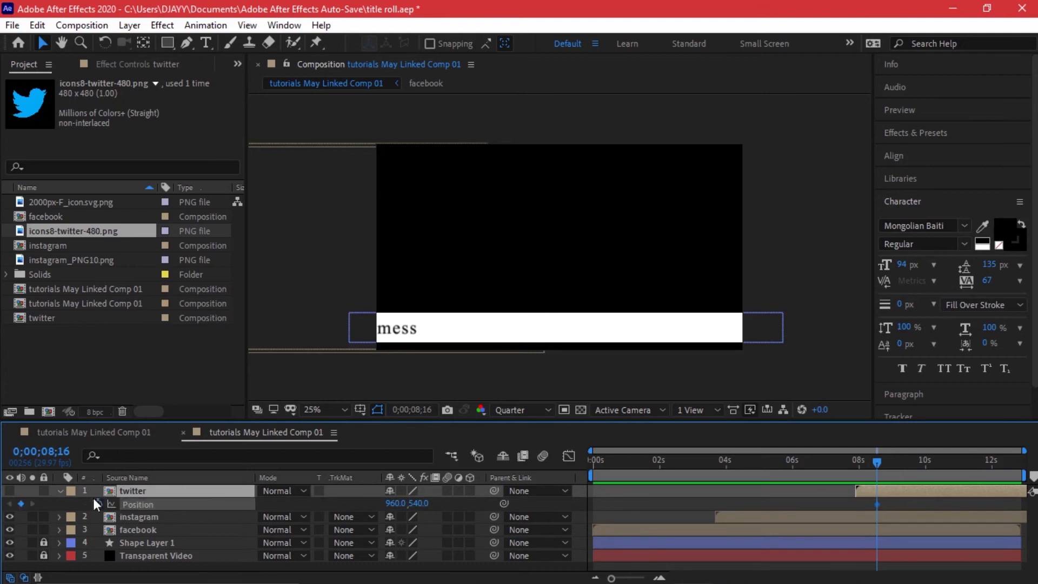
click(2, 491)
click(10, 491)
drag(876, 504, 856, 504)
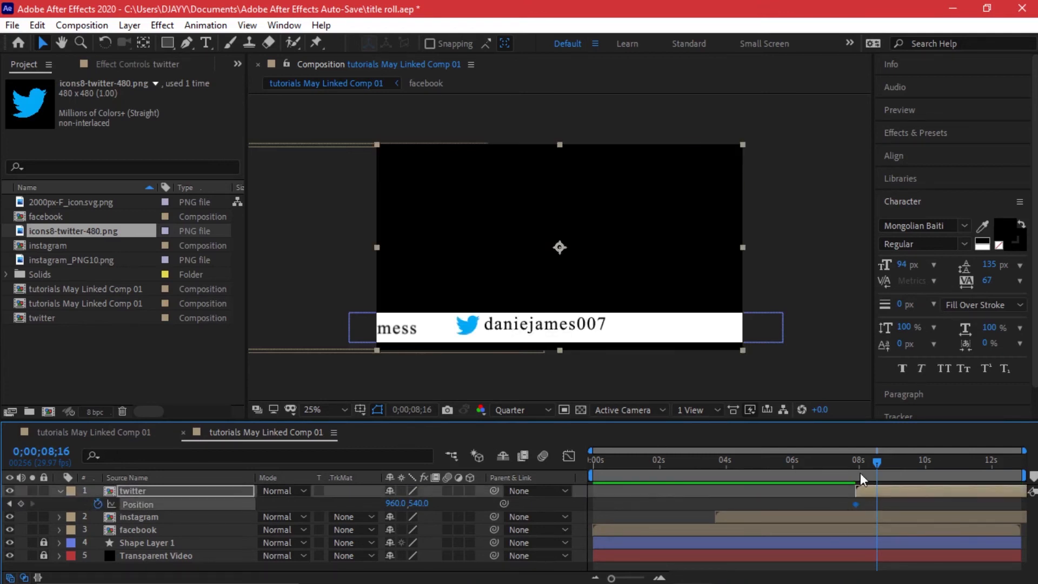
Place the twitter handle off the right edge at 7;27 and off the left past 12 seconds.
drag(860, 467, 856, 472)
drag(552, 330, 843, 320)
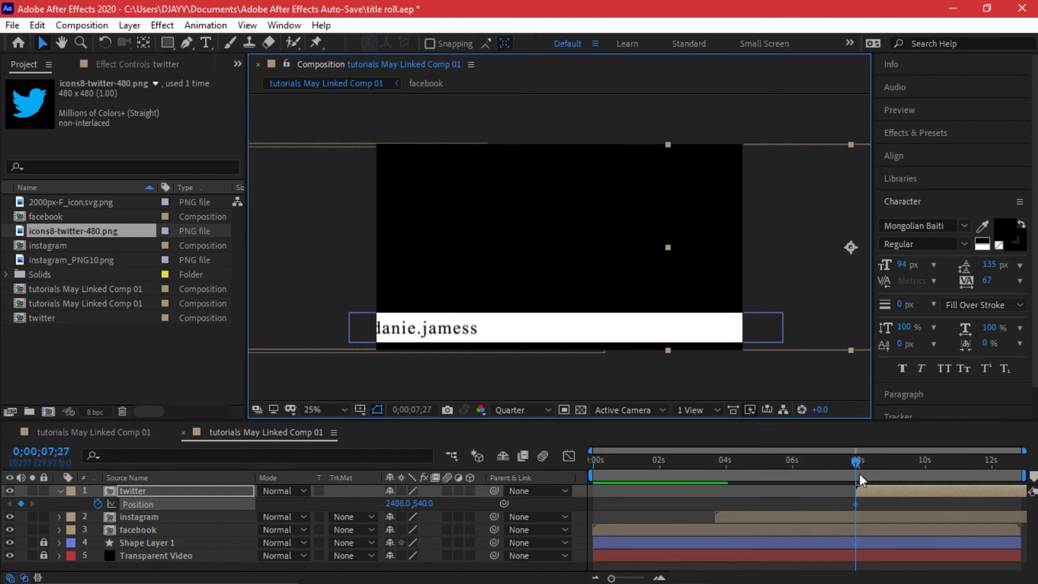
drag(858, 479, 1002, 474)
drag(820, 318, 294, 297)
Preview the twitter slide, nudging its final keyframe later, and review the opening seconds.
click(835, 469)
key(space)
key(space)
drag(1012, 504, 1035, 504)
click(853, 463)
key(space)
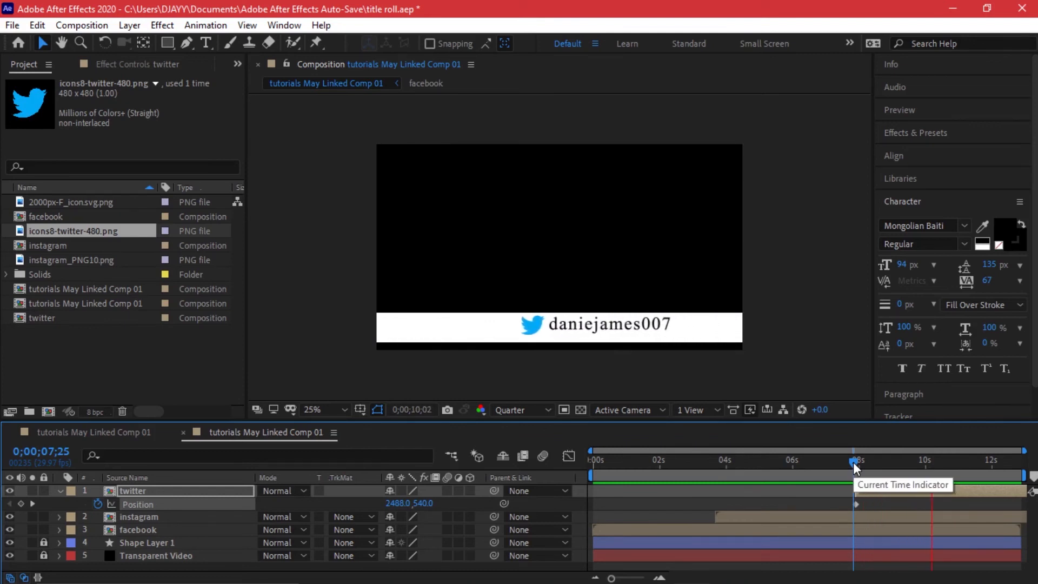
click(591, 466)
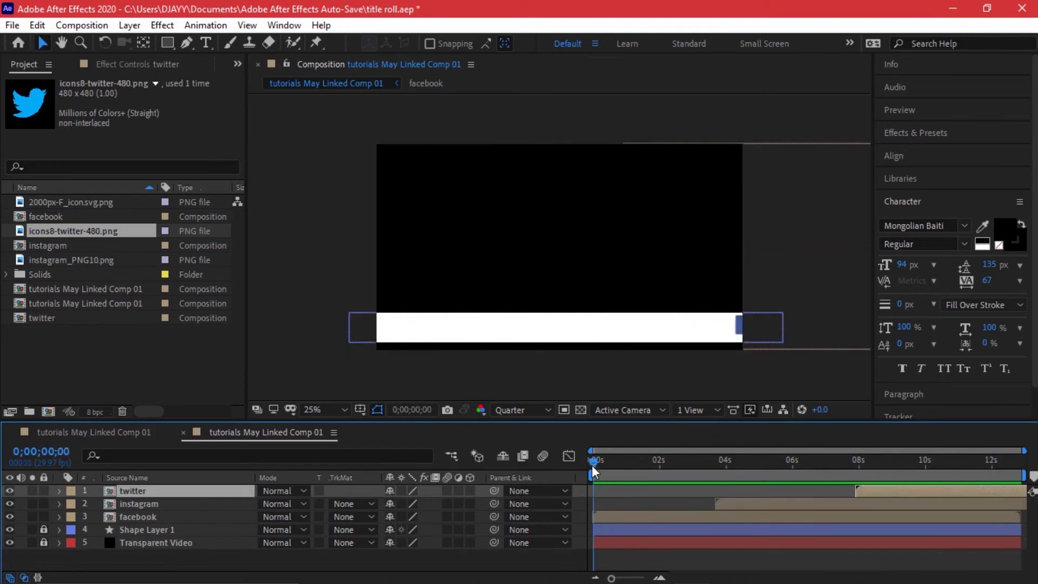
drag(592, 465, 970, 453)
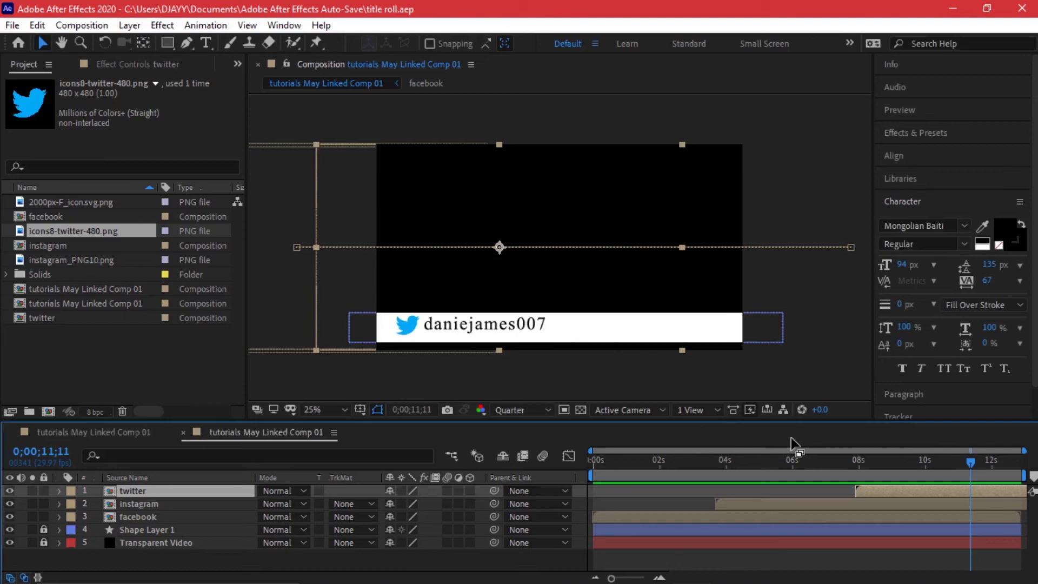
In Premiere Pro, zoom the sequence timeline and scrub around 5 seconds to check the updated title roll.
click(952, 11)
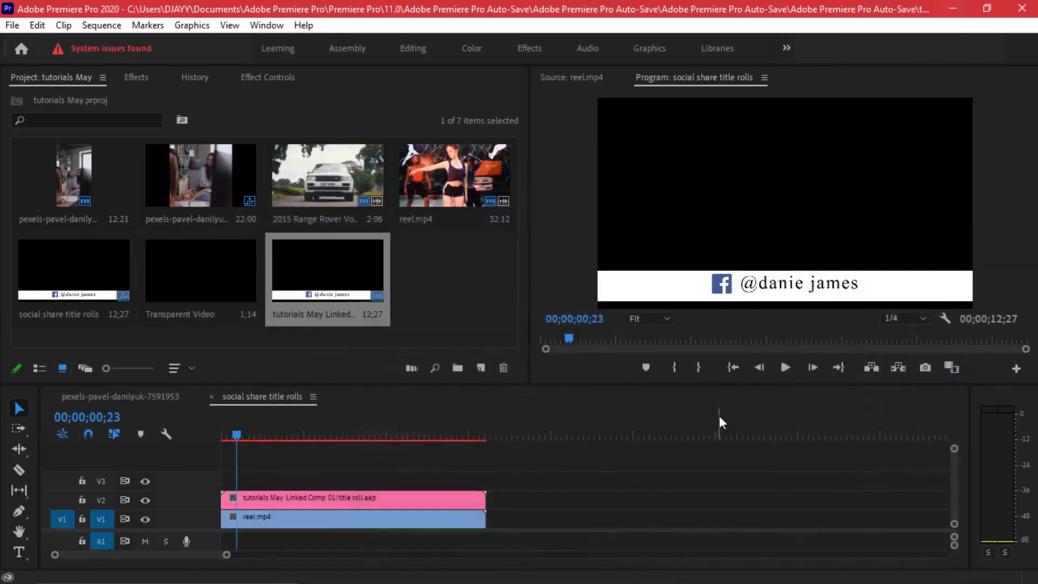
click(223, 434)
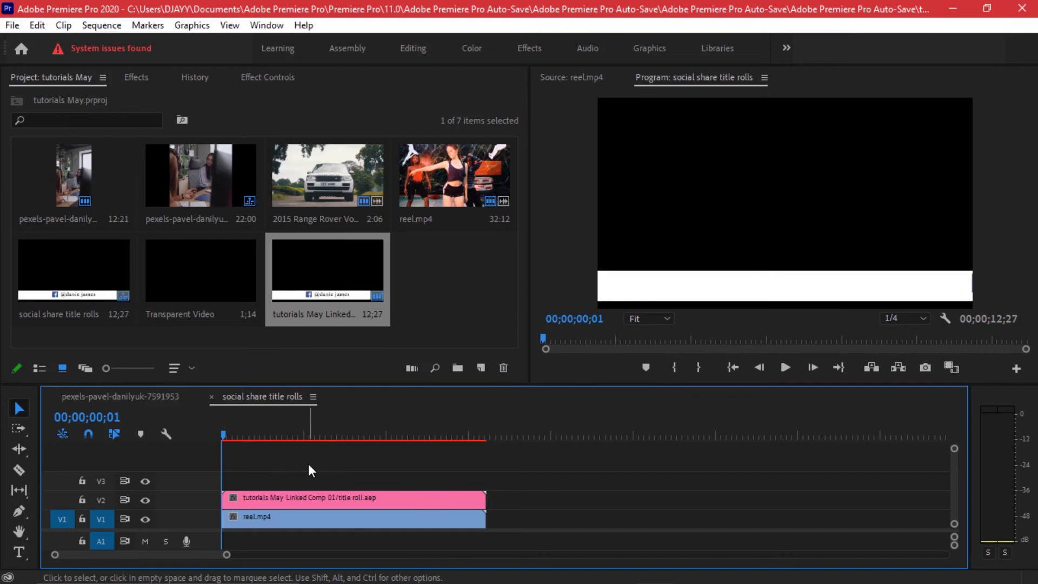
click(235, 434)
drag(227, 555, 182, 555)
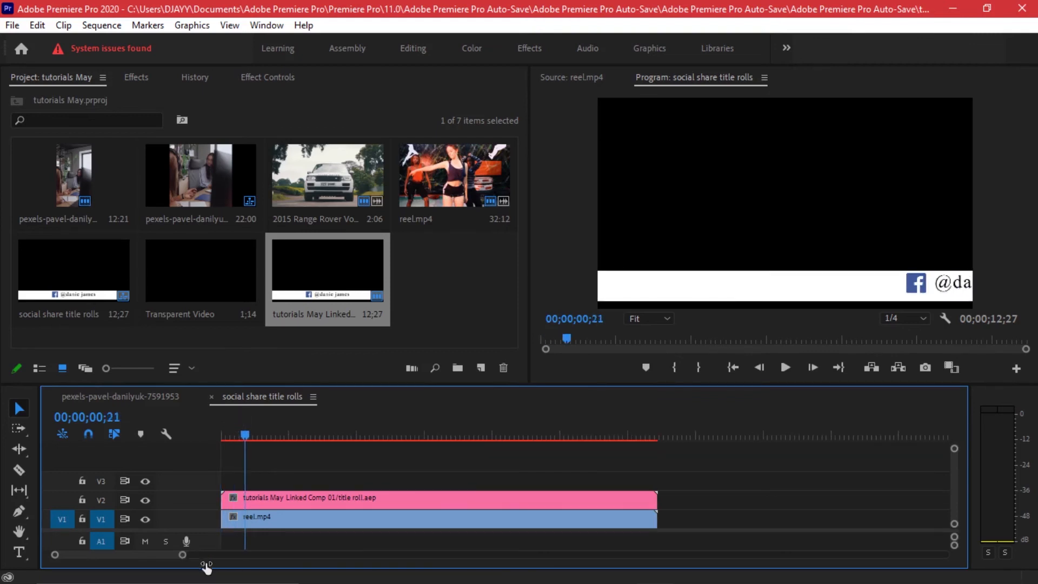
drag(243, 436, 394, 412)
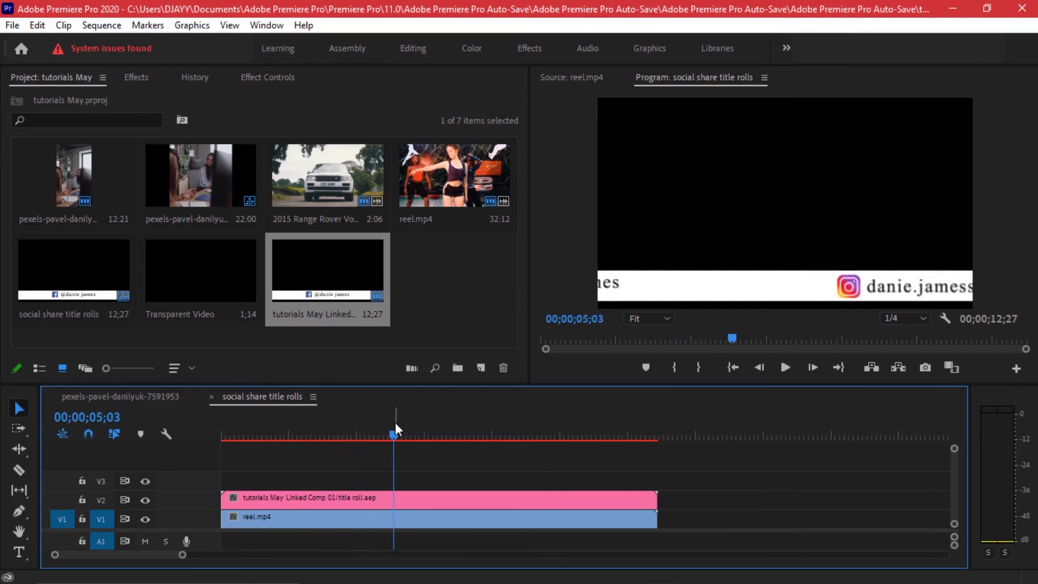
click(398, 498)
mouse_move(394, 433)
mouse_down()
mouse_move(366, 433)
mouse_move(403, 436)
mouse_up()
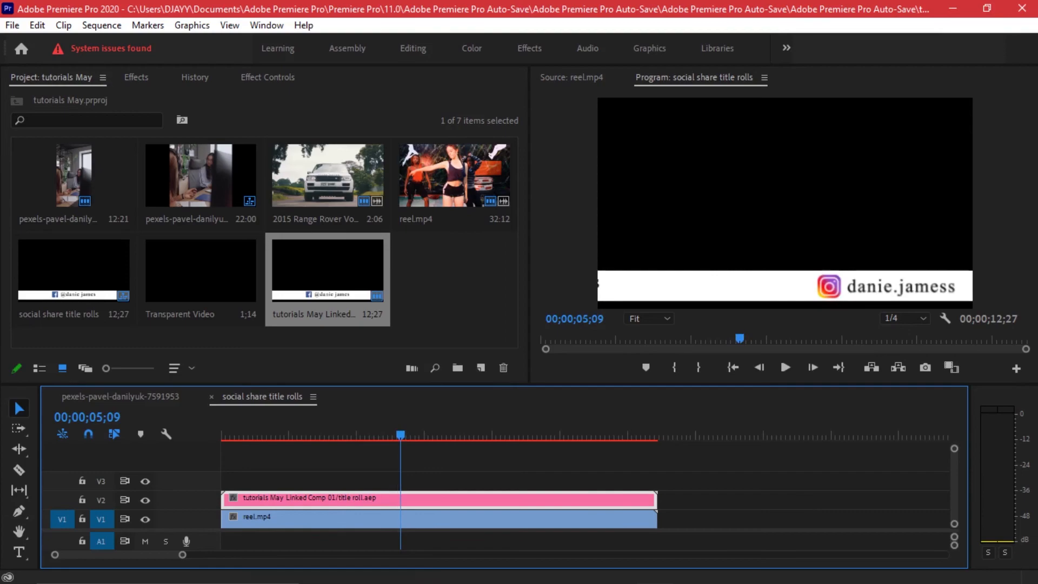
In After Effects, hide the black Transparent Video layer.
click(681, 575)
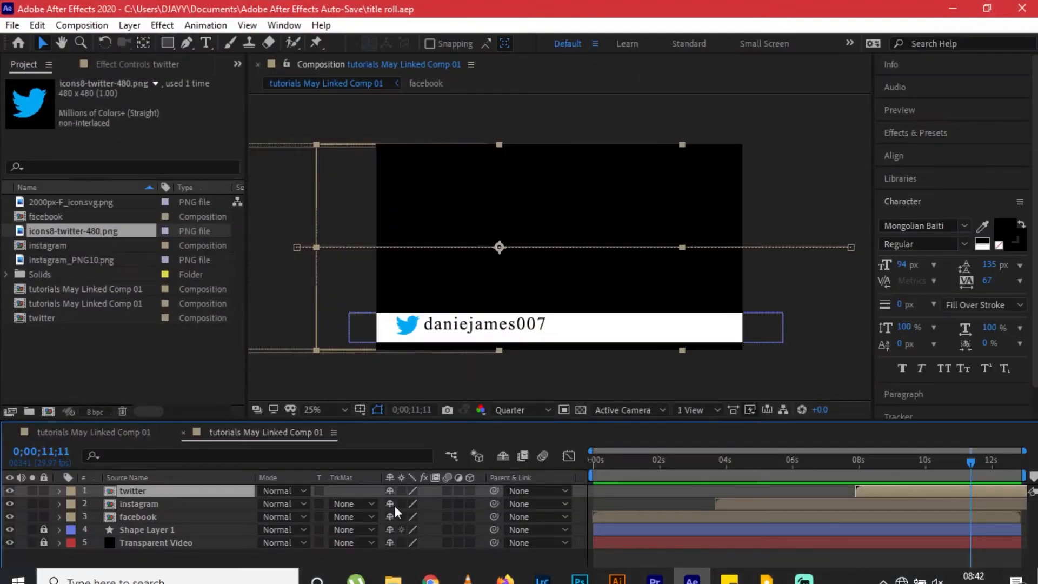
click(43, 531)
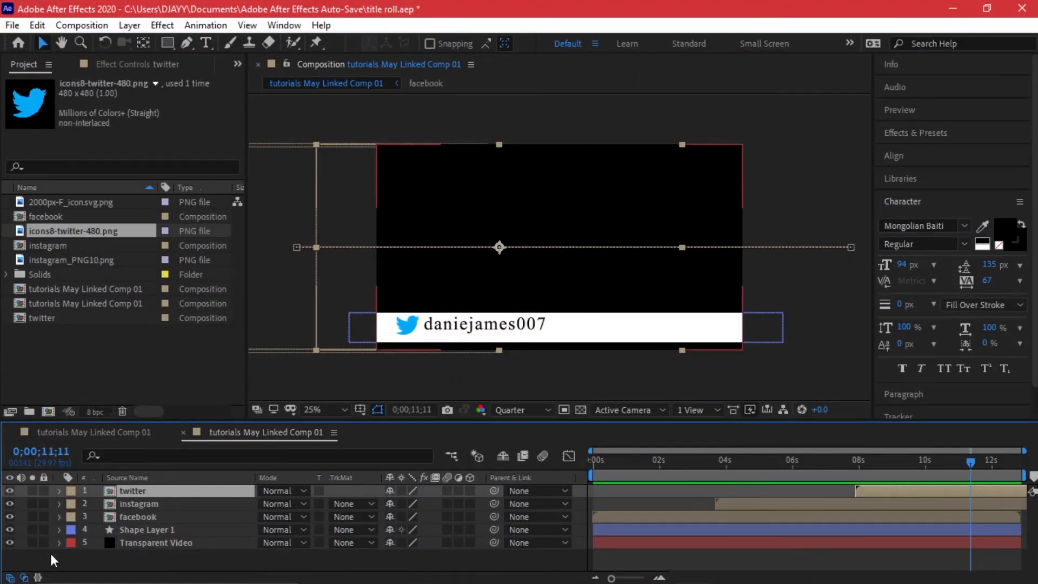
click(108, 550)
click(135, 542)
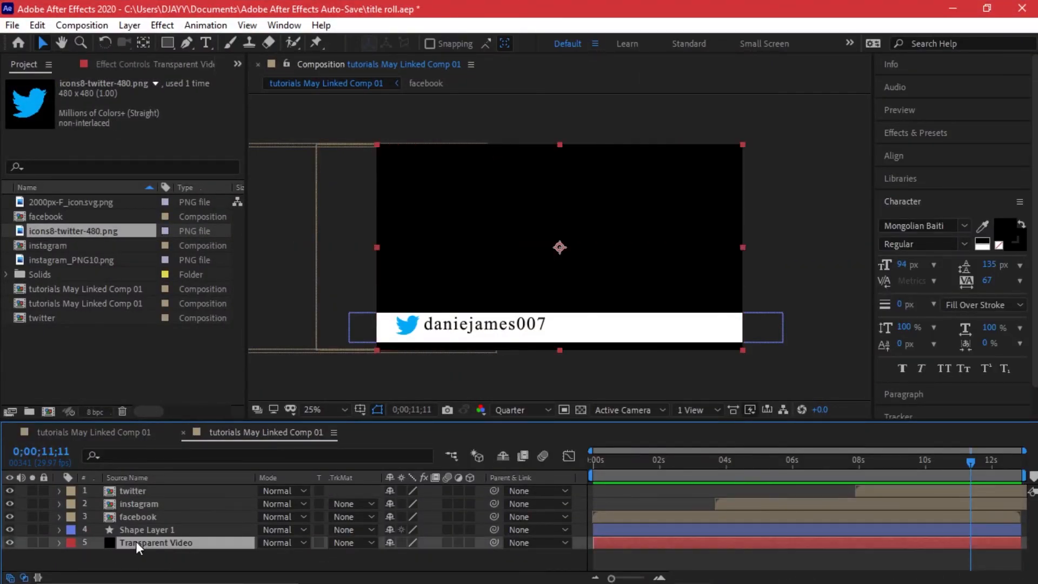
click(10, 542)
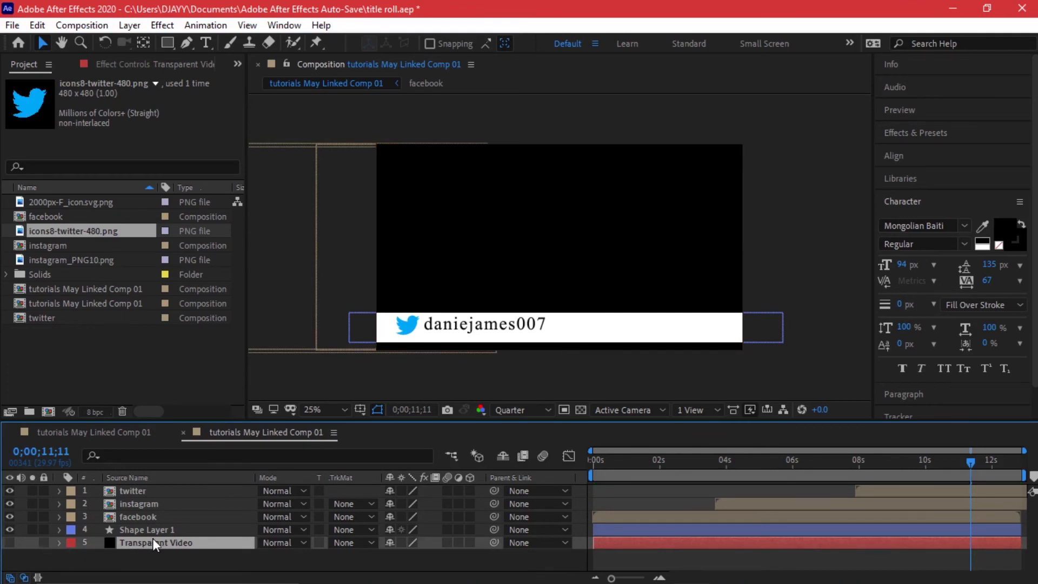
Scrub the time indicator back, then return to Premiere Pro.
drag(654, 466, 695, 461)
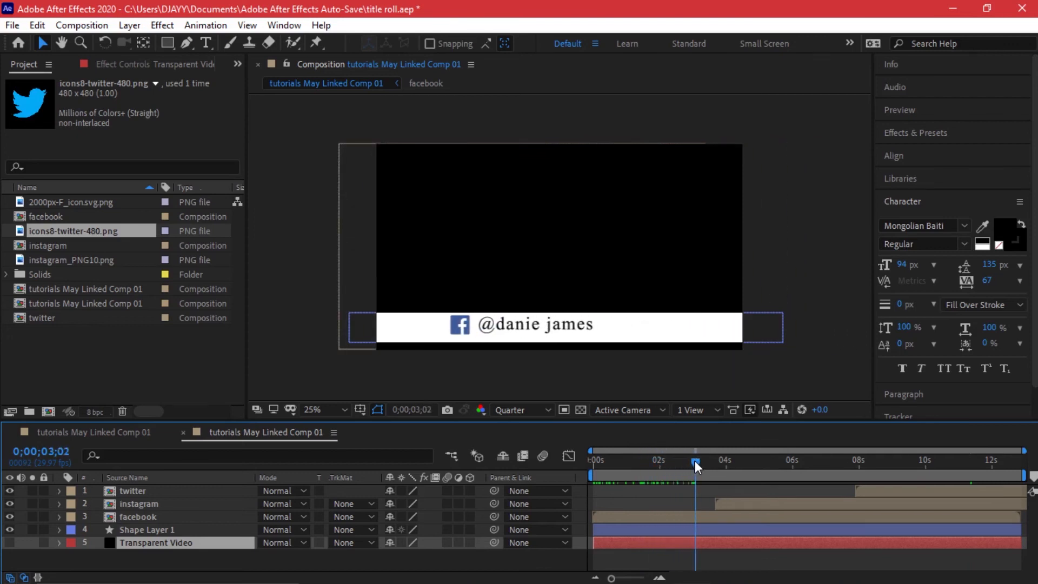
mouse_move(613, 571)
click(654, 570)
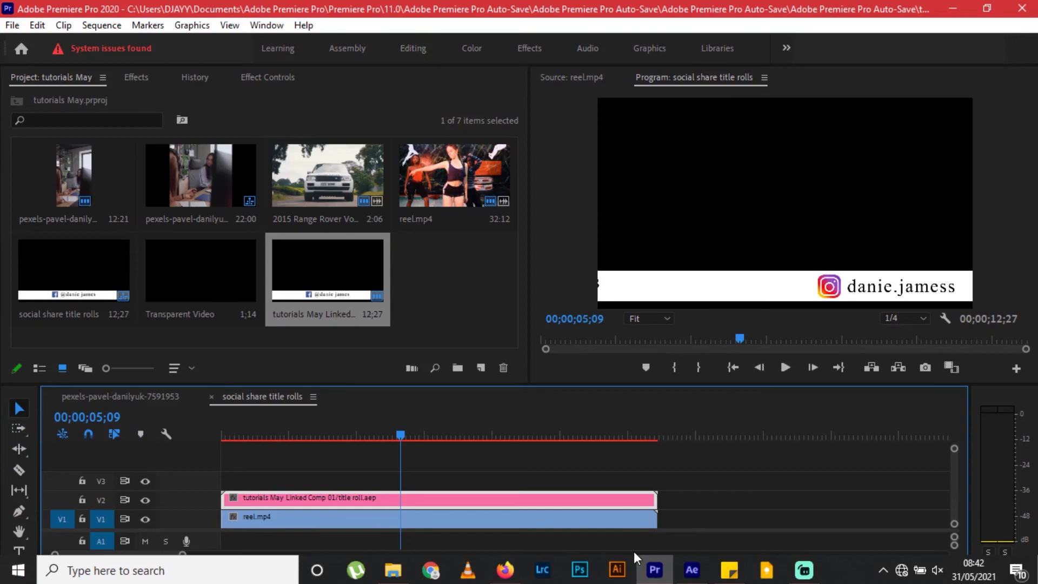
Scale the title clip to 86% and move it down-right to 979.5, 586.0.
drag(392, 428, 342, 426)
key(space)
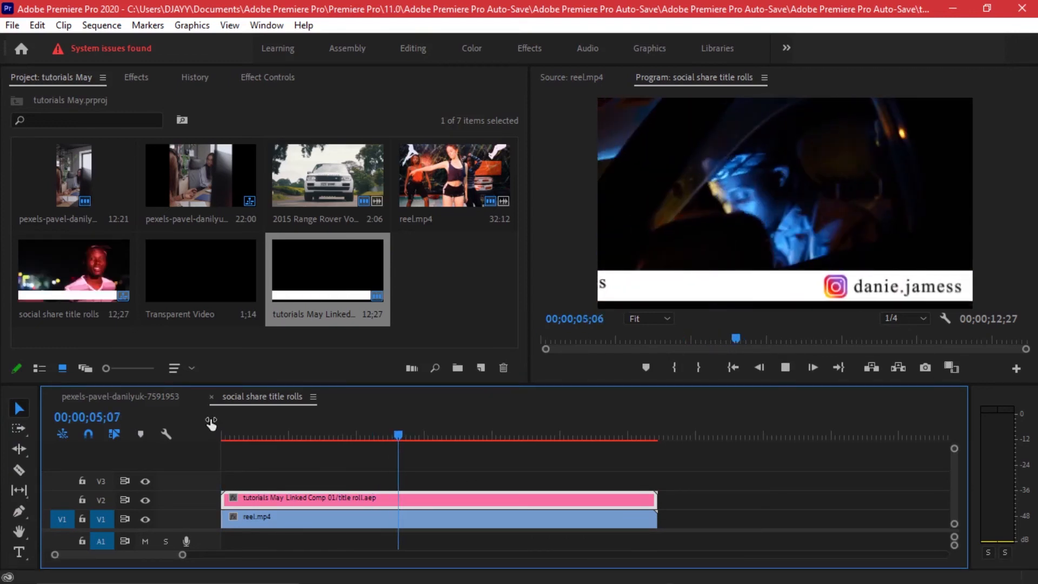
key(space)
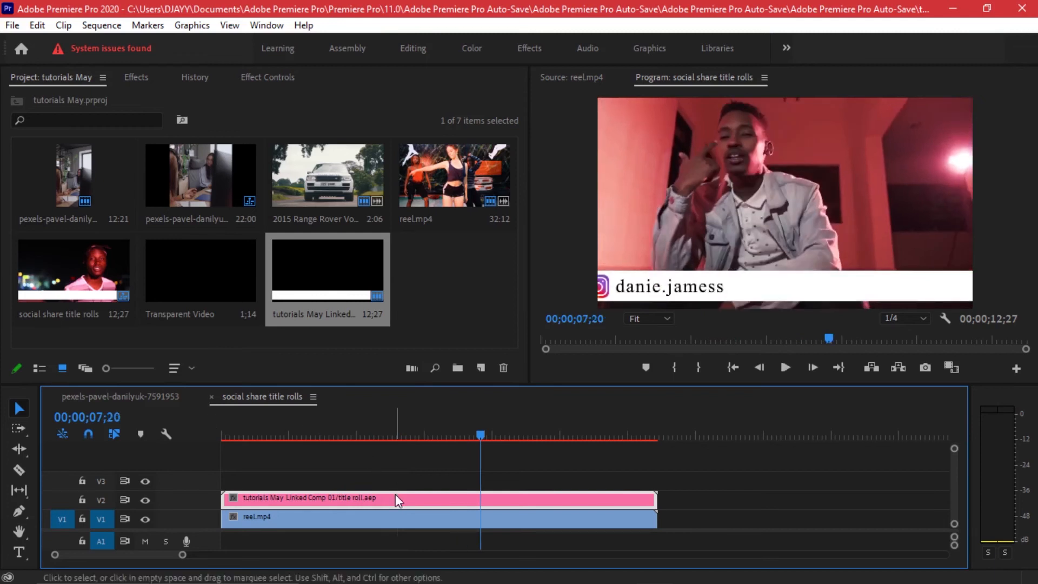
click(271, 76)
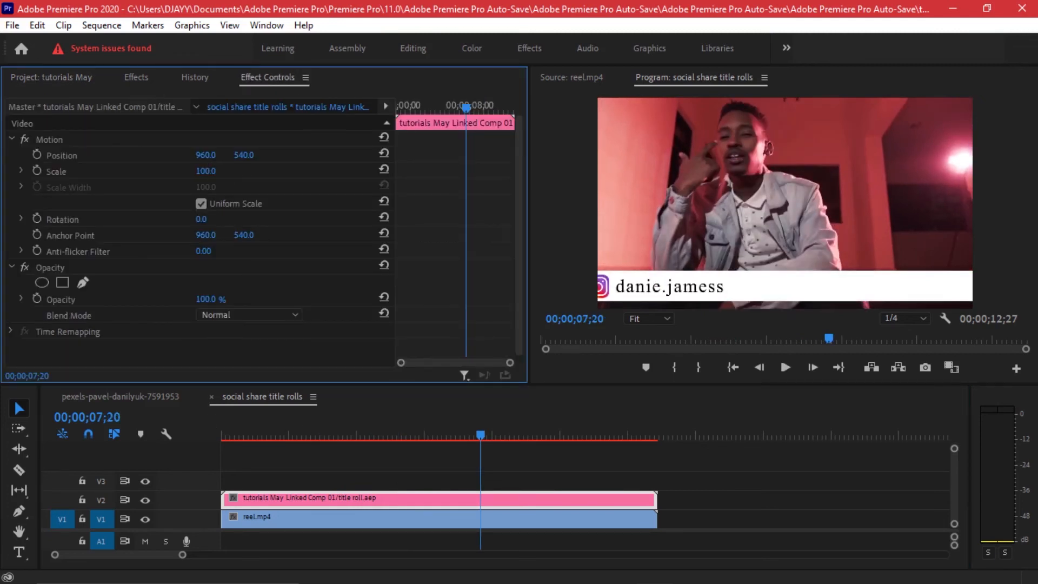
drag(205, 171, 184, 170)
click(111, 139)
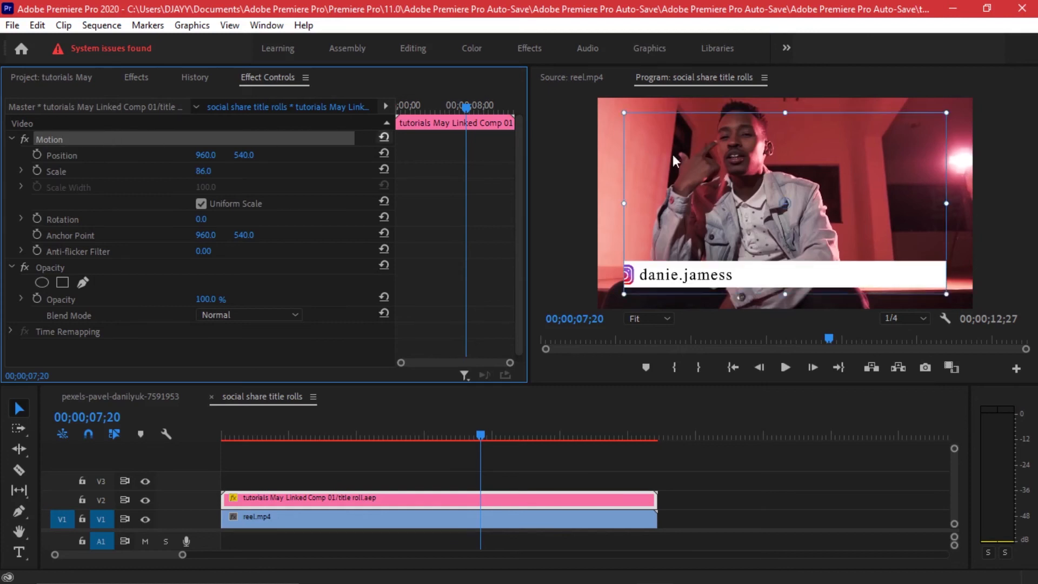
drag(672, 154, 677, 163)
drag(841, 155, 841, 155)
Replay the sequence from the start to check the overlay, then go back to After Effects.
drag(378, 434, 204, 432)
key(space)
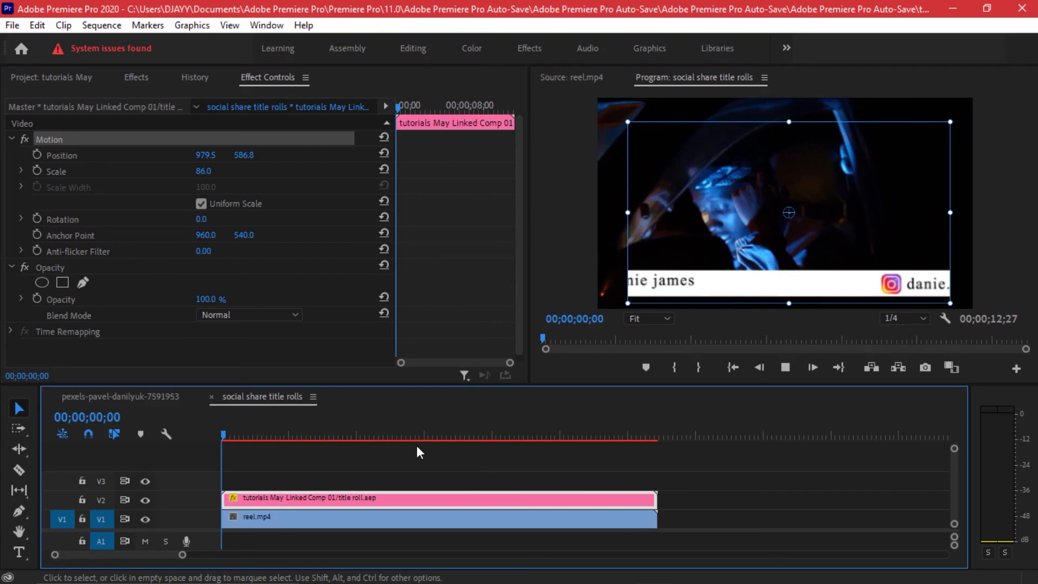
click(811, 486)
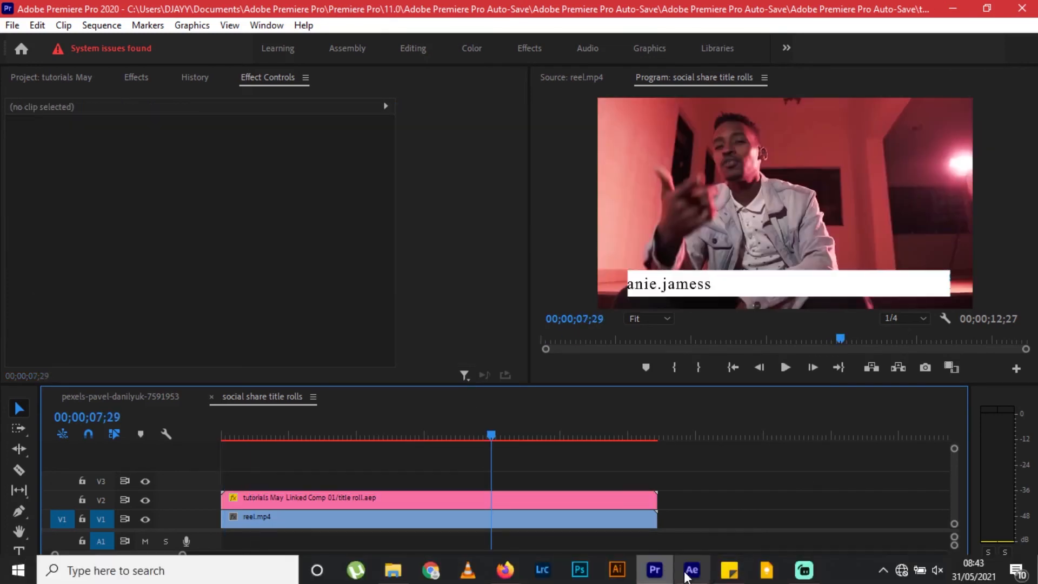
click(691, 581)
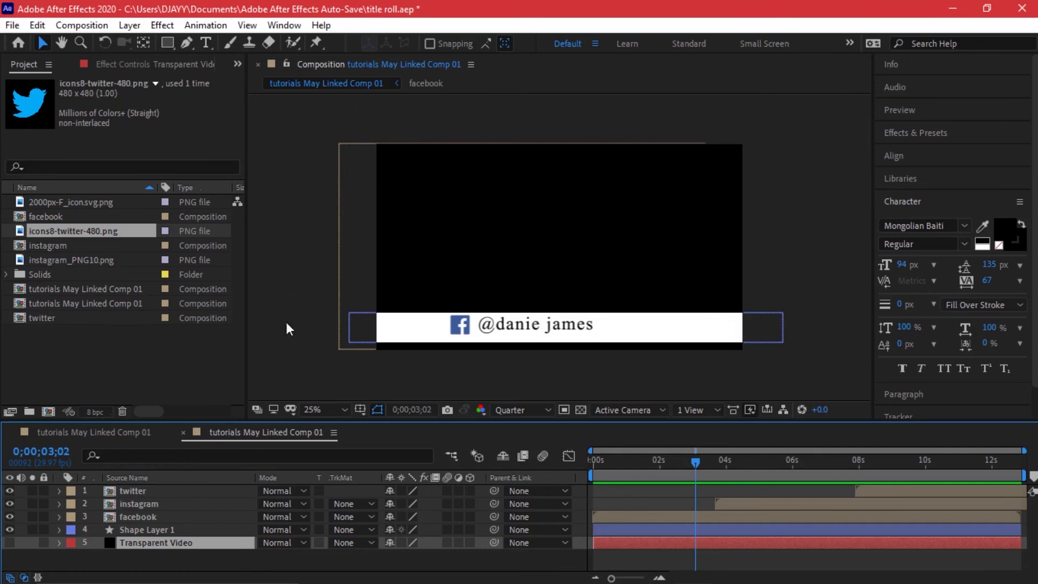
Create a new text layer reading 'Find me Online' above the white bar.
click(157, 489)
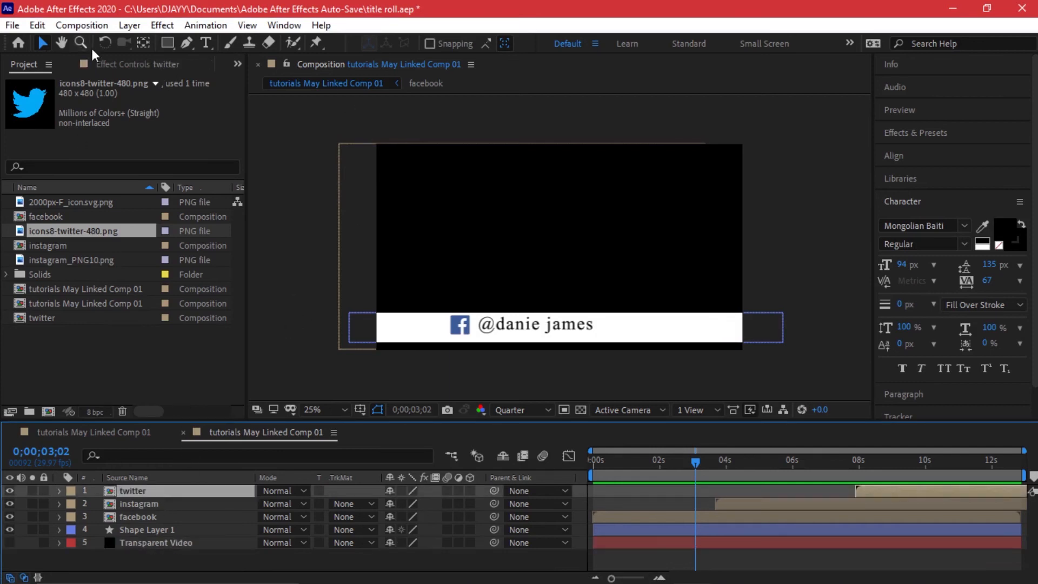
click(206, 42)
click(390, 285)
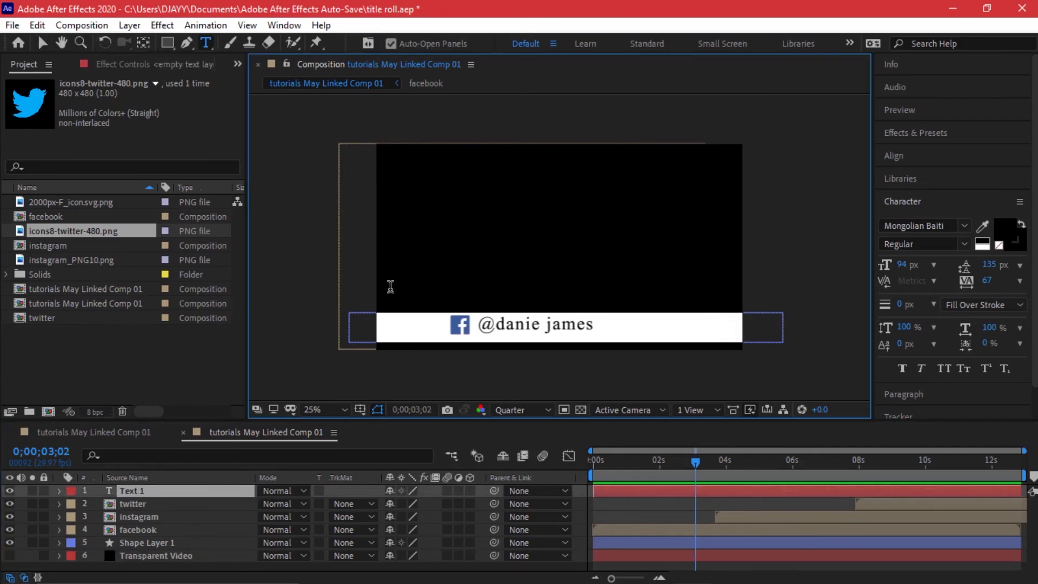
text(Find)
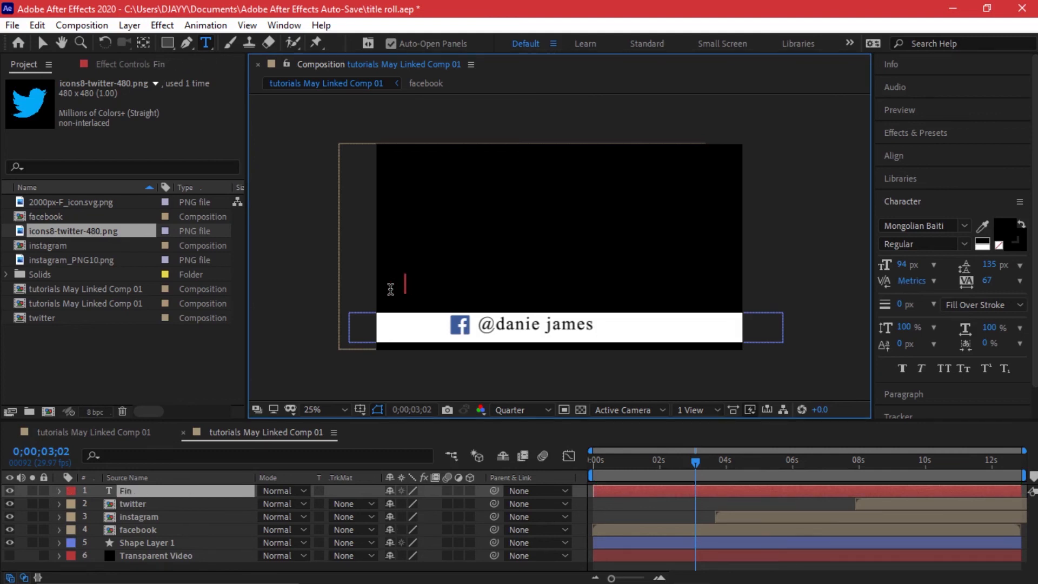
key(BackSpace)
text(Fi)
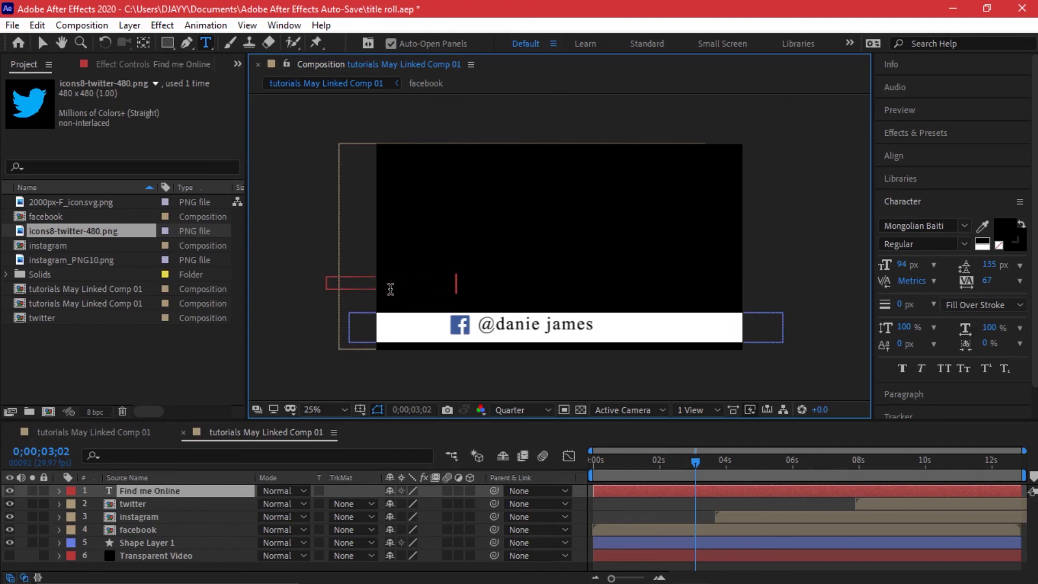
click(42, 44)
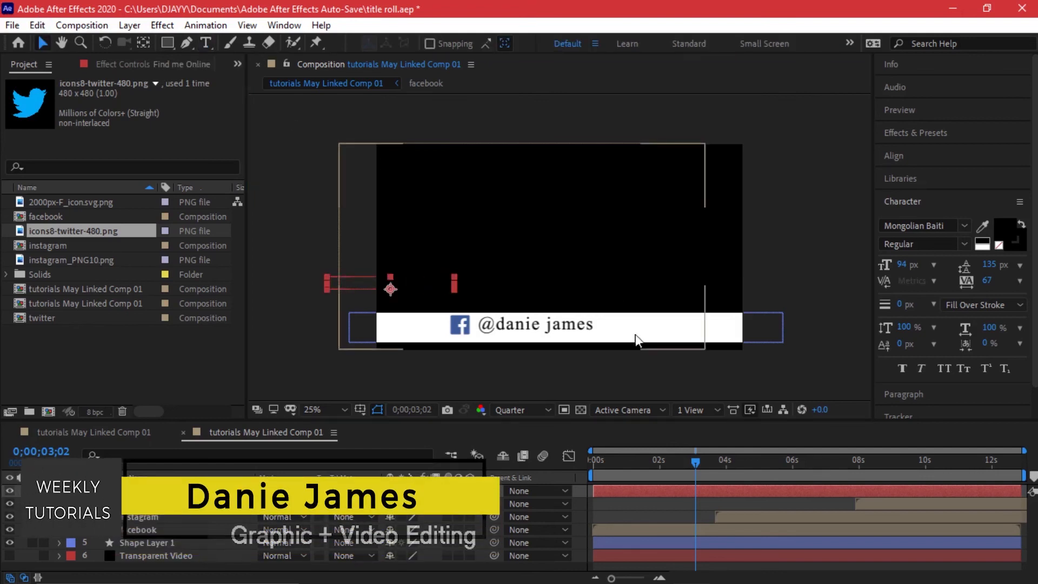
Make the caption white (FFFFFF) and position it just above the bar's left end.
click(424, 292)
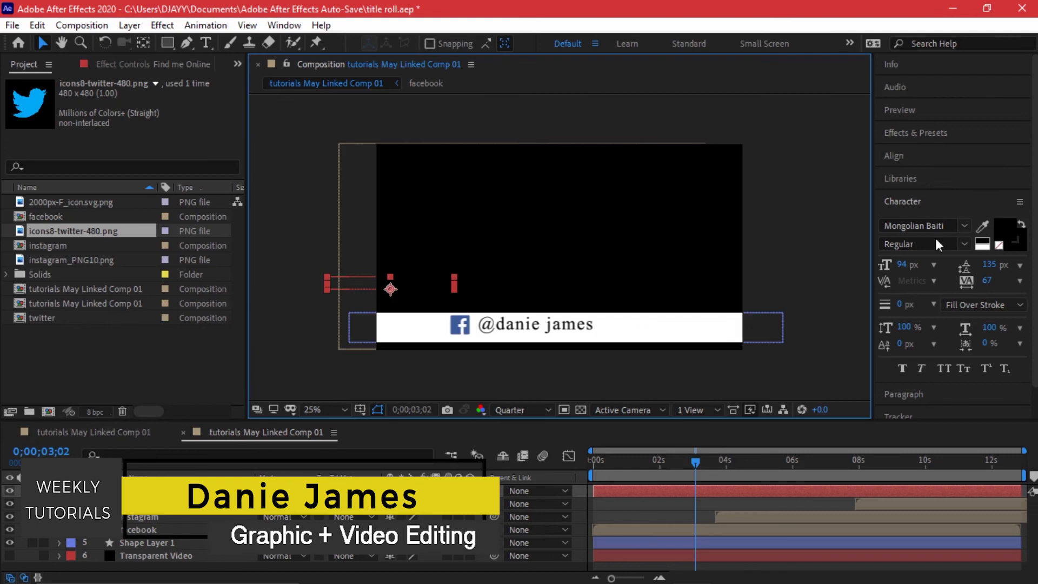
click(999, 232)
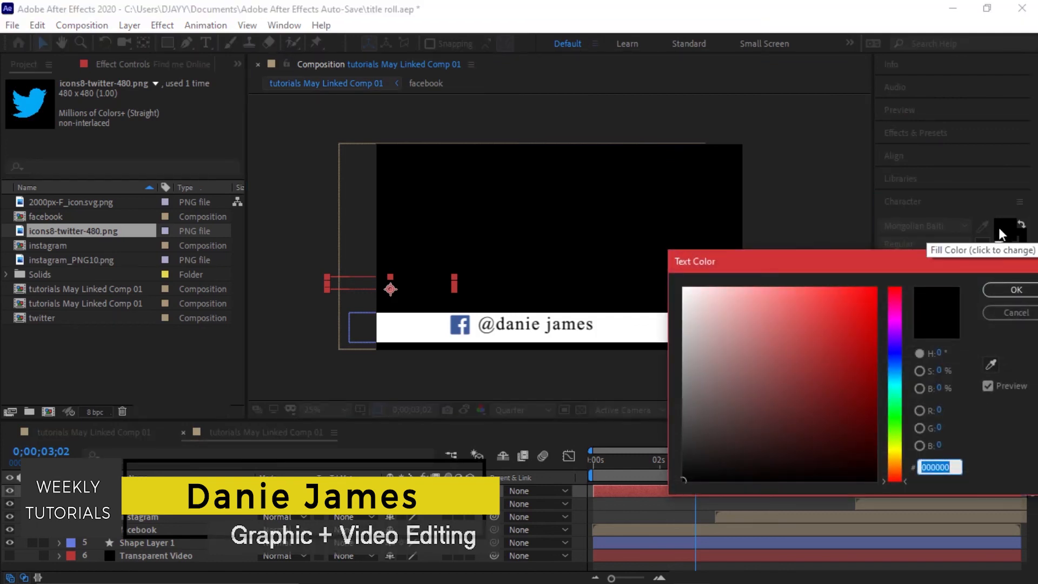
click(683, 288)
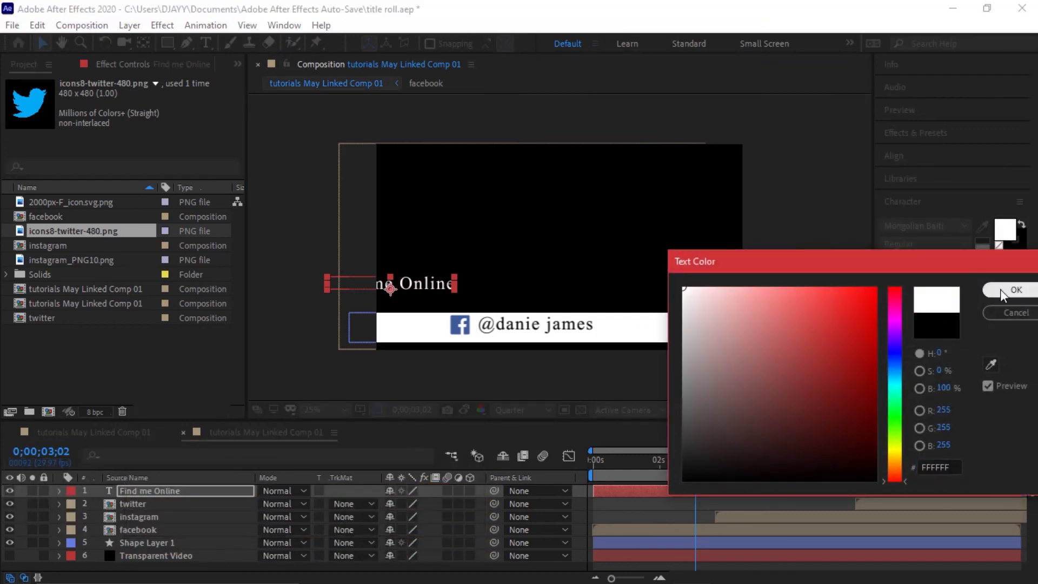
click(999, 290)
drag(452, 312, 443, 307)
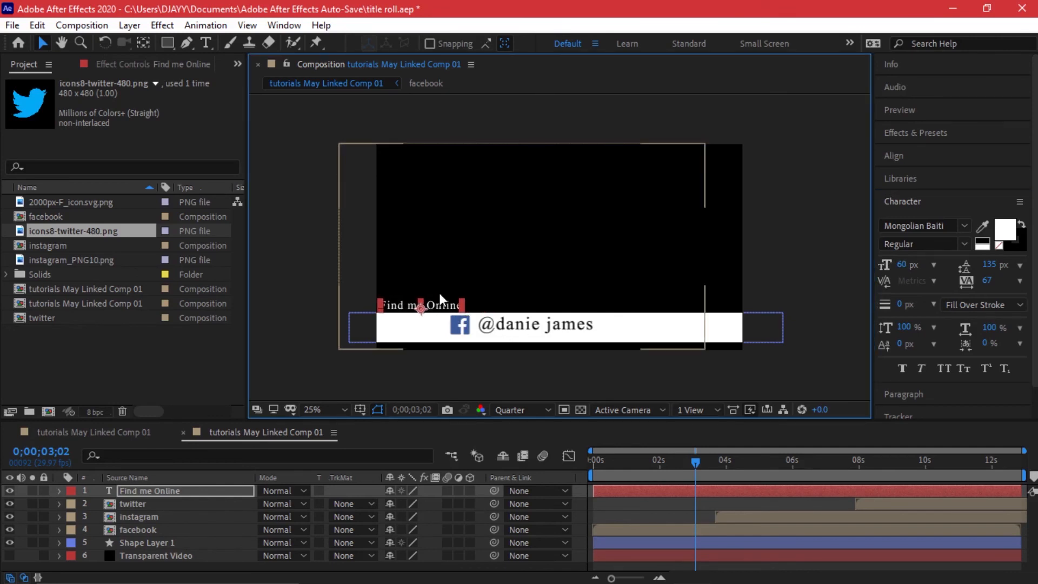
drag(602, 468, 598, 467)
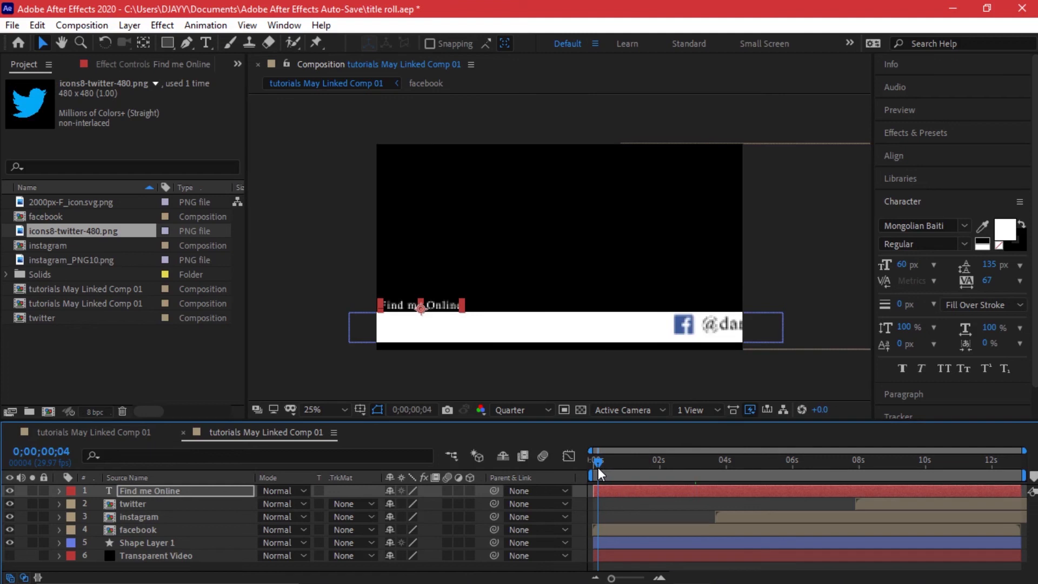
Keyframe the caption's Position at the start so it slides into place, then preview it.
key(p)
click(98, 503)
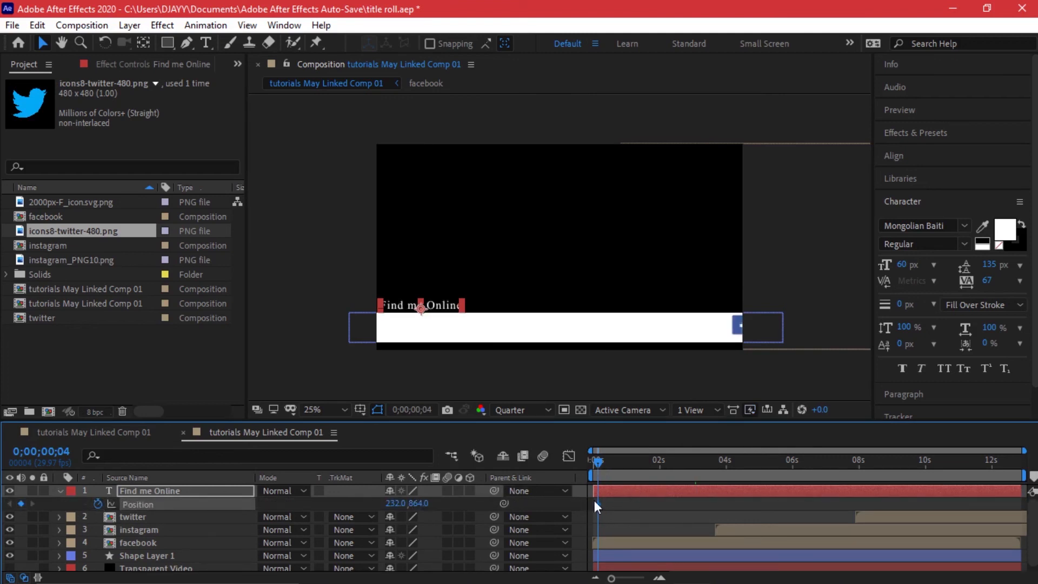
drag(626, 503, 640, 497)
drag(397, 503, 458, 501)
key(ctrl+z)
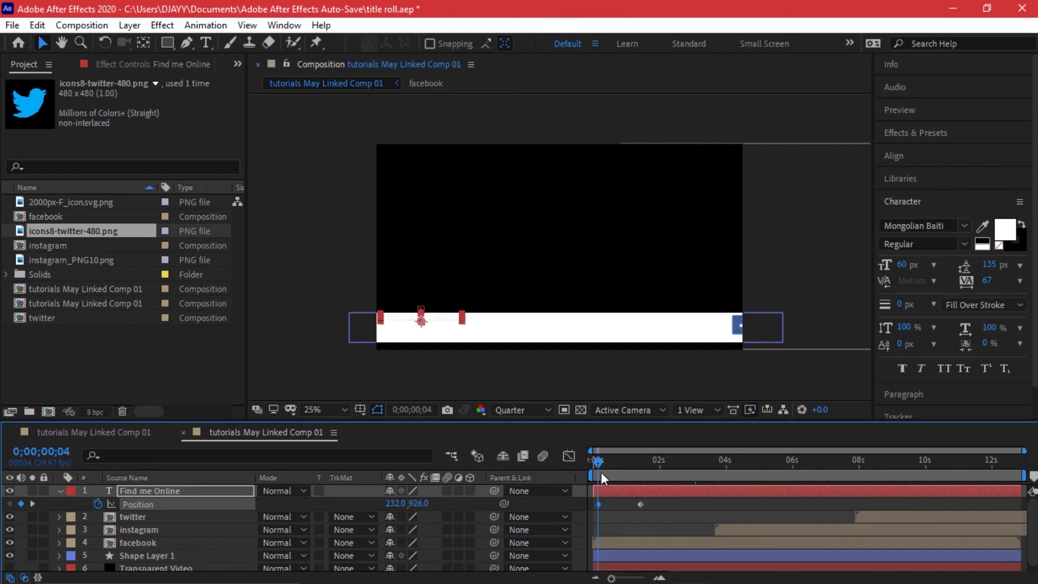
key(space)
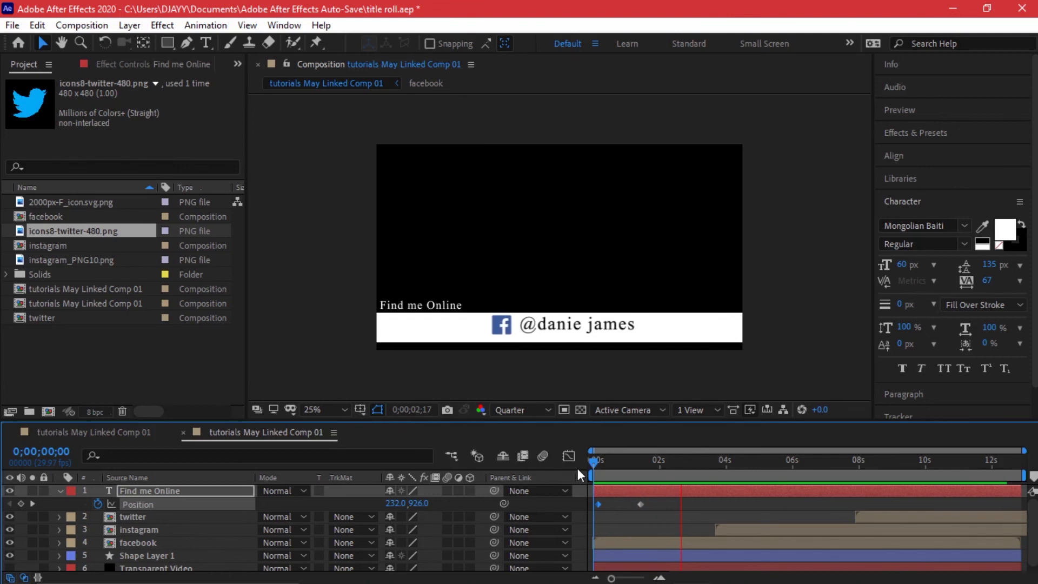
Save the project and go back to Premiere Pro at the sequence start.
key(ctrl+s)
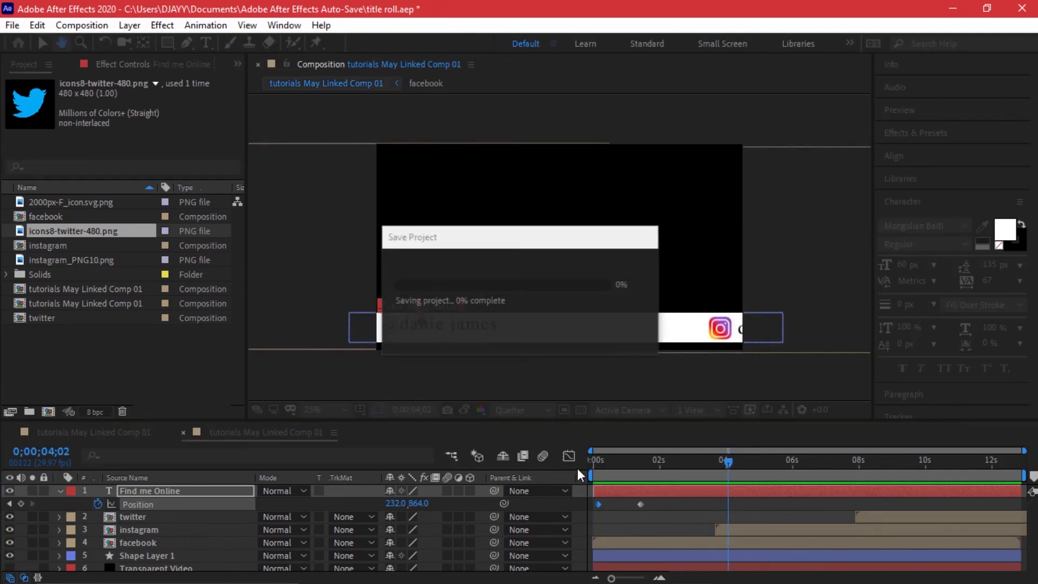
click(954, 6)
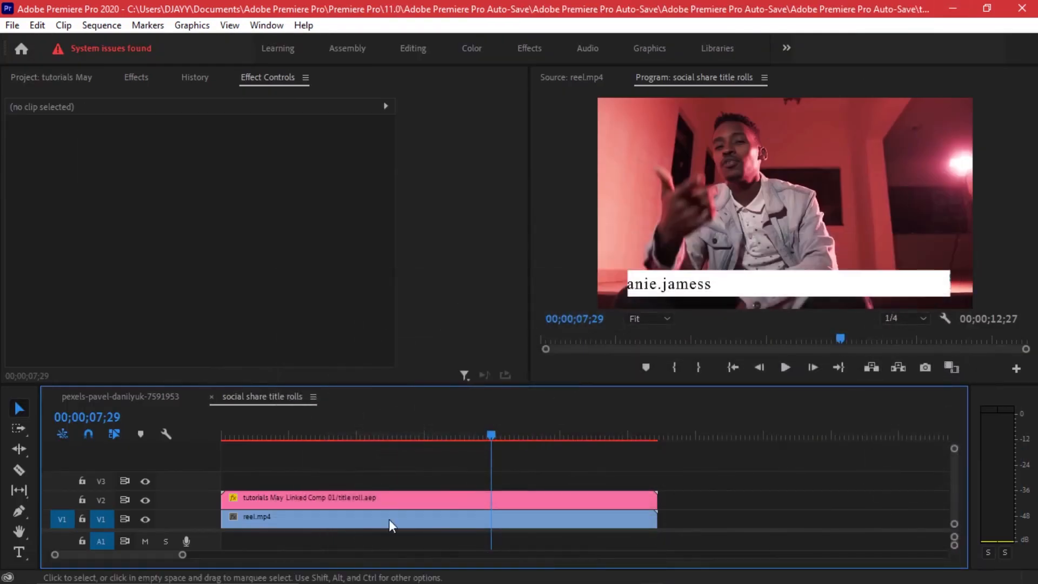
key(Home)
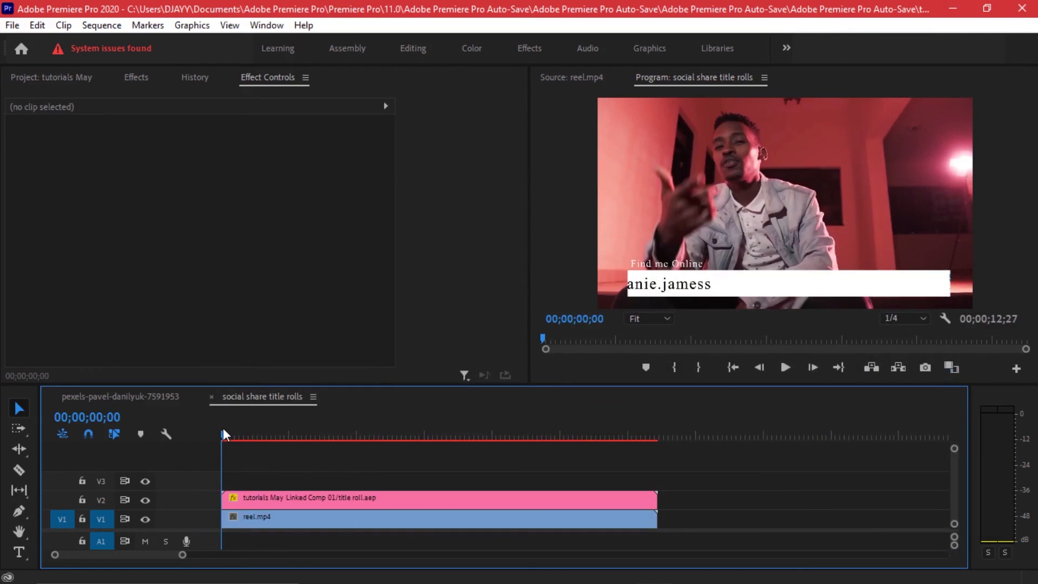